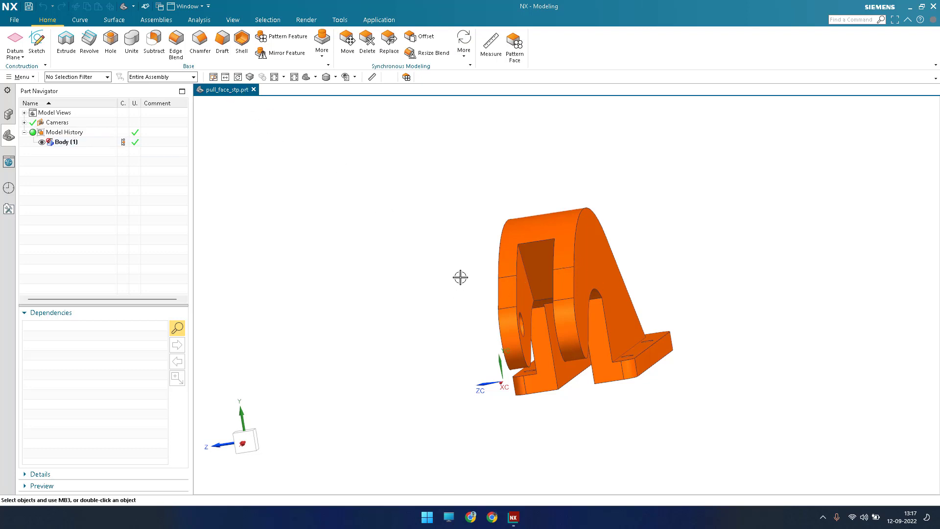
# - Orbit the bracket to a side-on view and zoom out so it sits smaller and centred
pyautogui.moveTo(460, 278); pyautogui.dragTo(487, 270, button='middle')
pyautogui.scroll(-1, 487, 270)
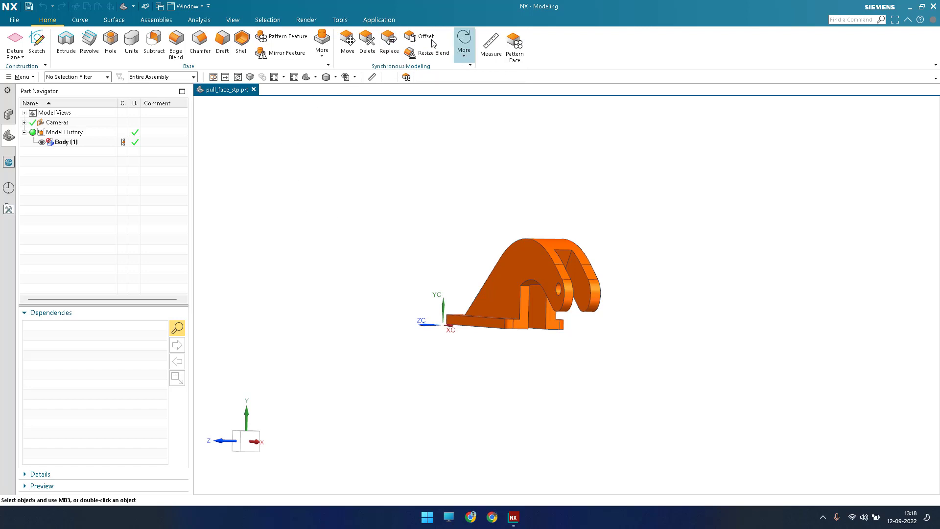
pyautogui.click(16, 78)
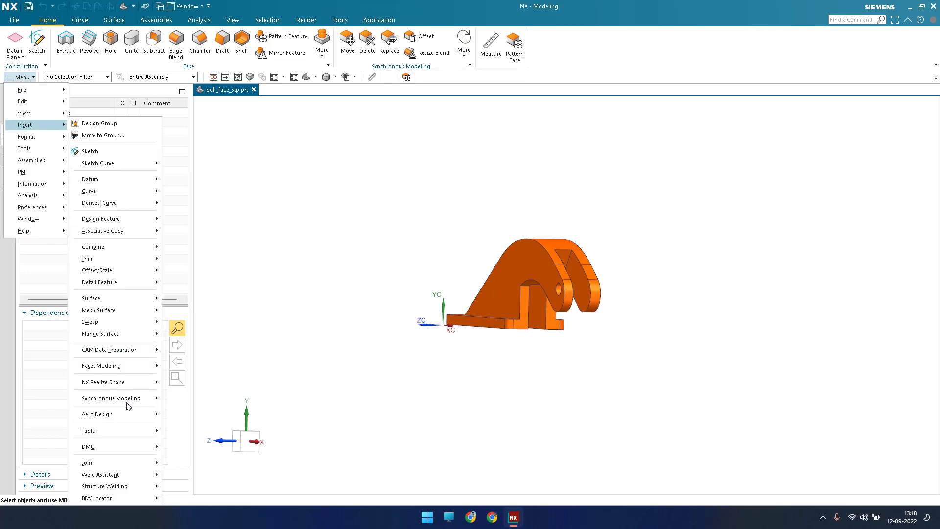
pyautogui.moveTo(127, 399)
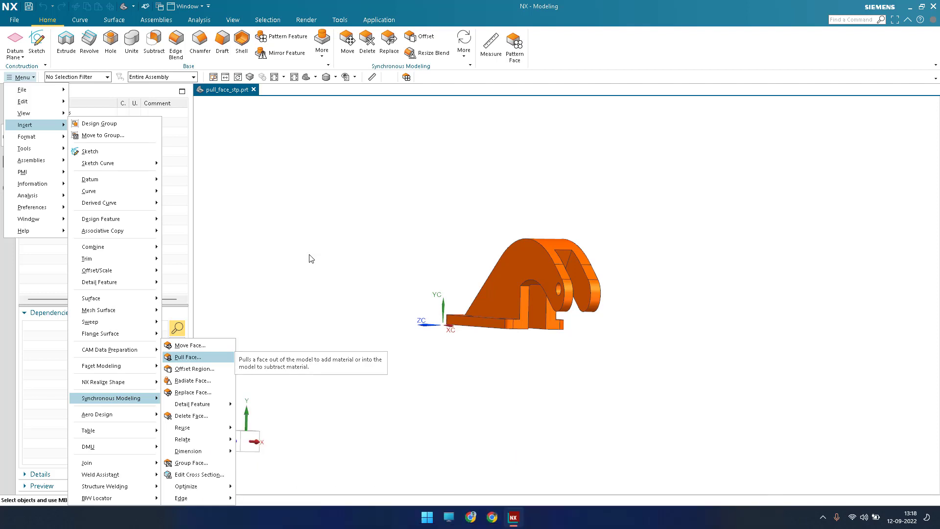
pyautogui.click(400, 93)
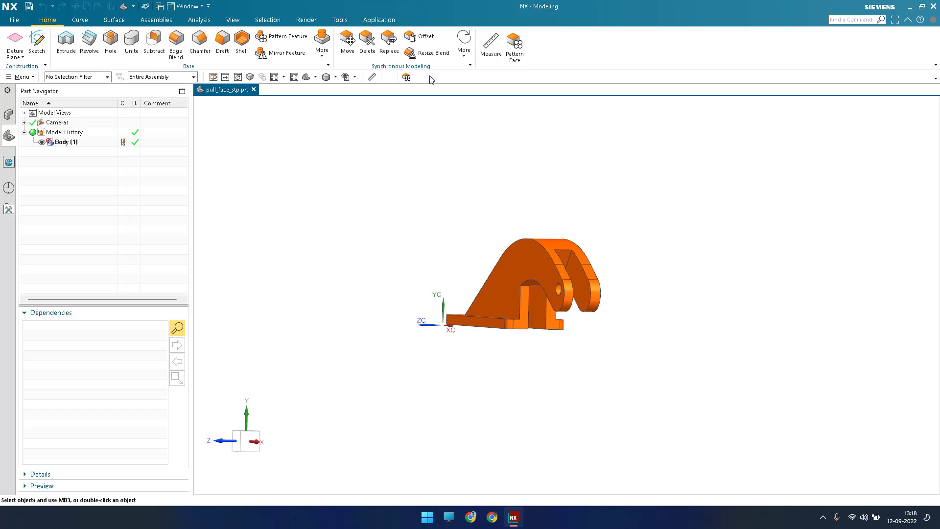
pyautogui.rightClick(576, 56)
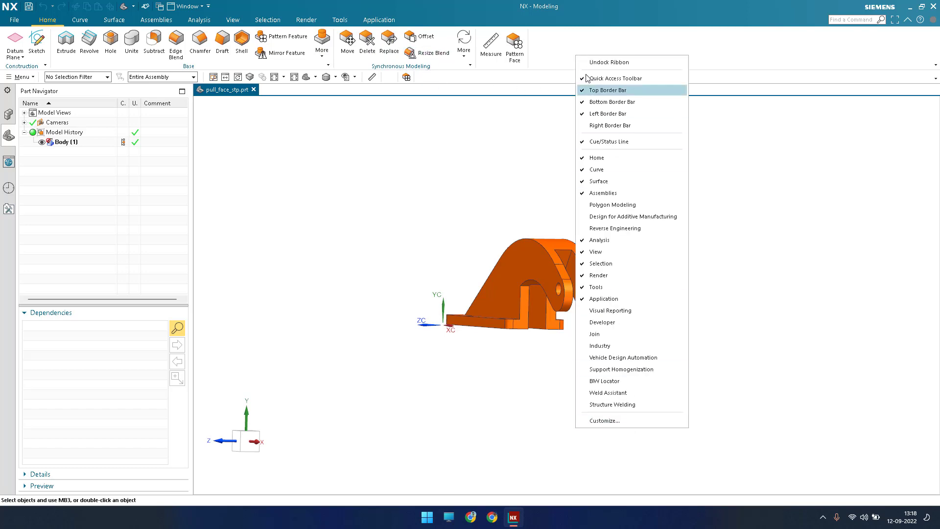
# - Customize the ribbon to add the Pull Face command to the Synchronous Modeling group
pyautogui.click(612, 421)
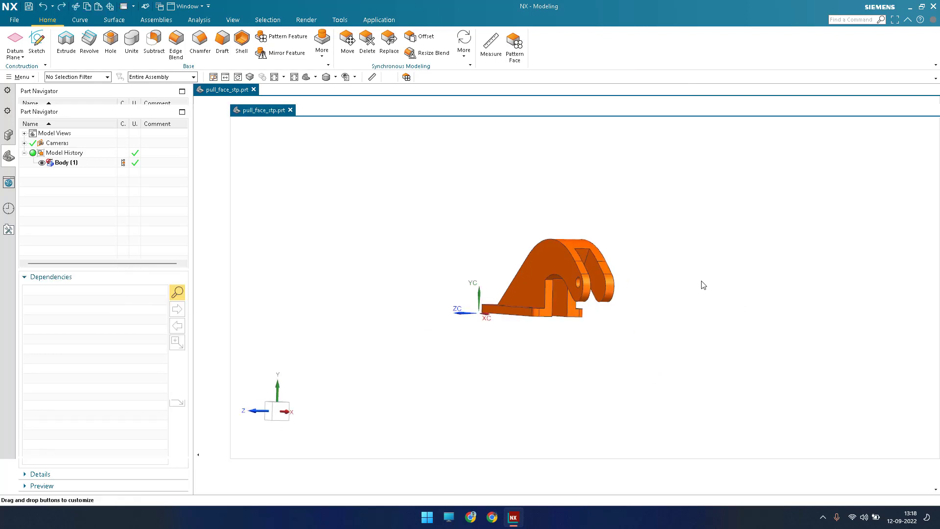
pyautogui.write('pull')
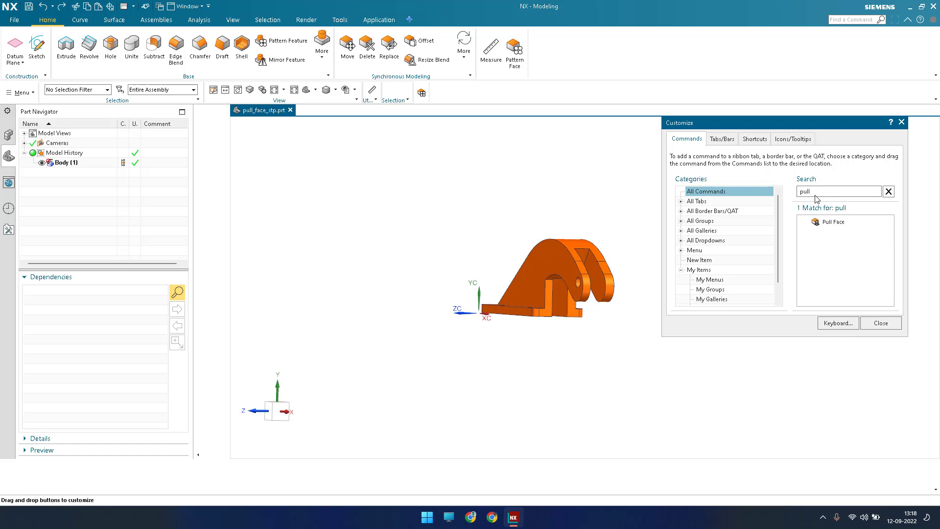
pyautogui.moveTo(844, 231); pyautogui.dragTo(401, 50)
pyautogui.click(881, 323)
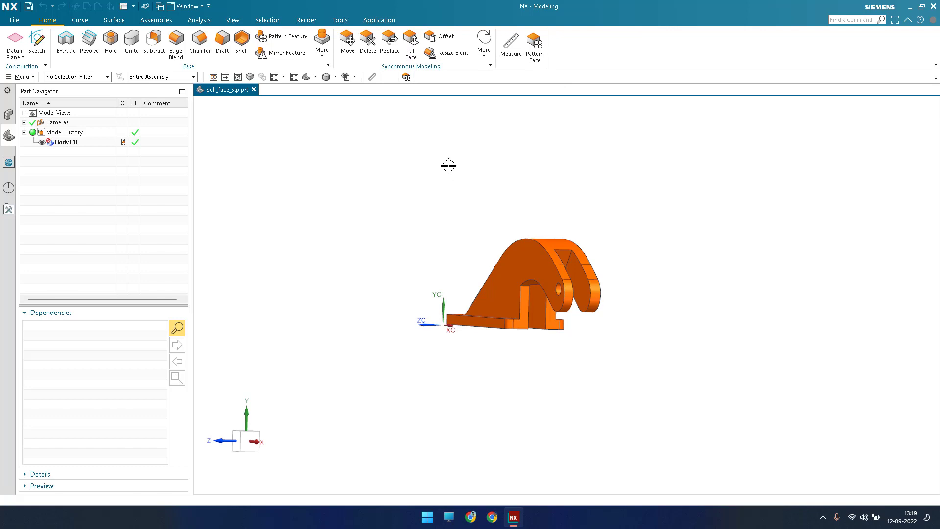
# - Start Pull Face and select the hole face in the bracket's end lug
pyautogui.click(411, 44)
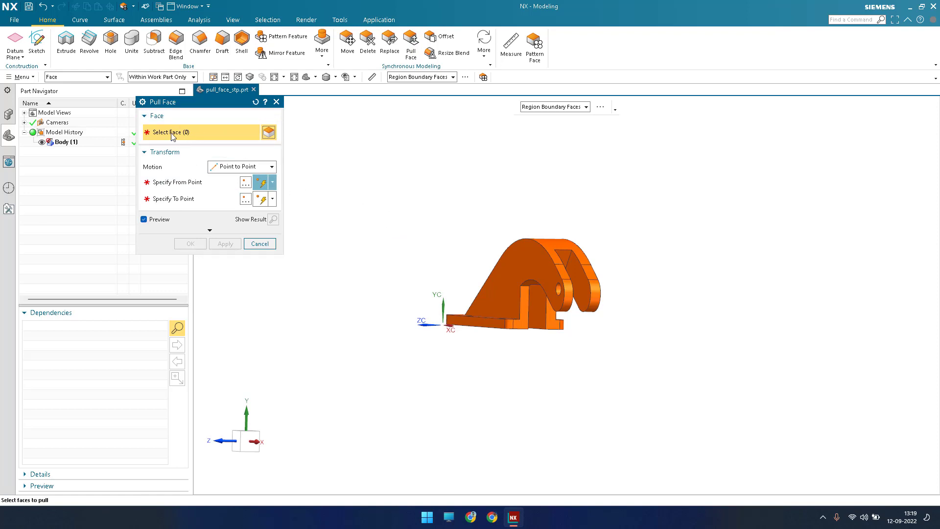
pyautogui.moveTo(439, 259); pyautogui.dragTo(424, 236, button='middle')
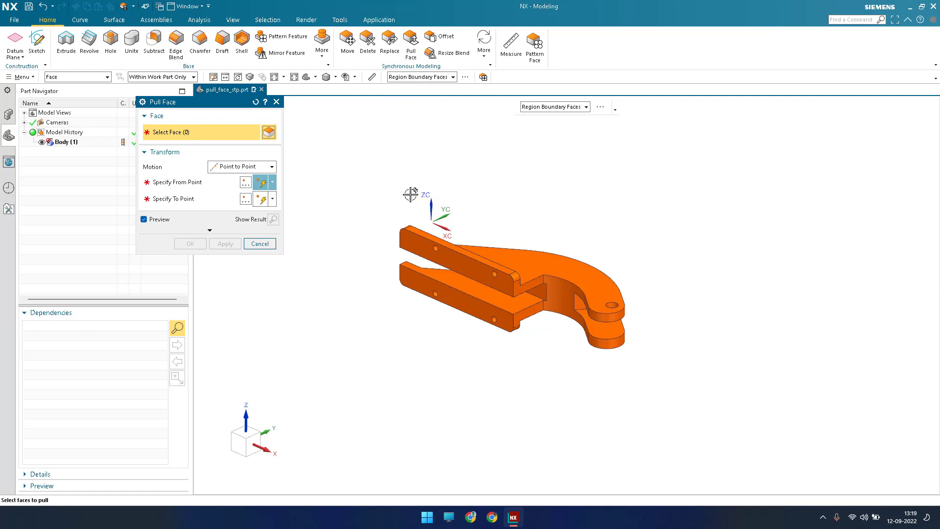
pyautogui.keyDown('shift'); pyautogui.moveTo(420, 200); pyautogui.dragTo(410, 195, button='middle'); pyautogui.keyUp('shift')
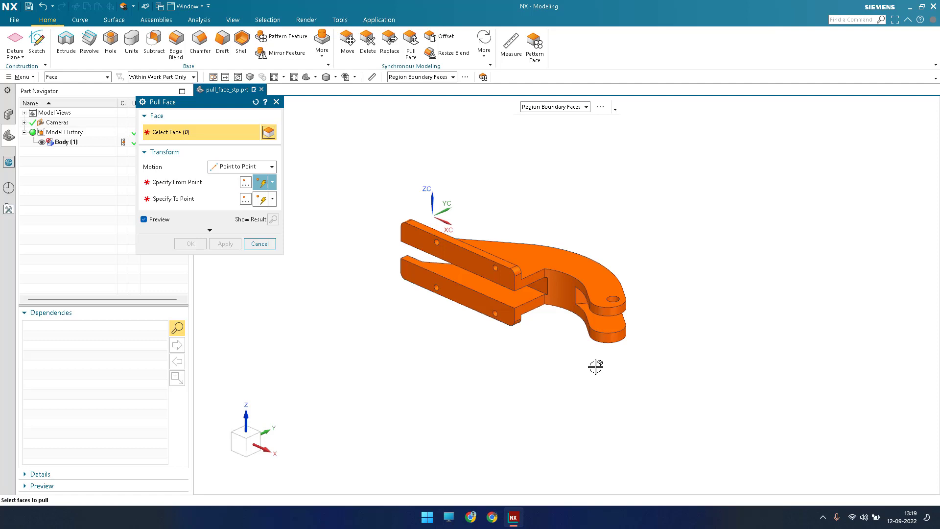
pyautogui.scroll(-5, 615, 300)
pyautogui.click(618, 240)
pyautogui.scroll(5, 544, 353)
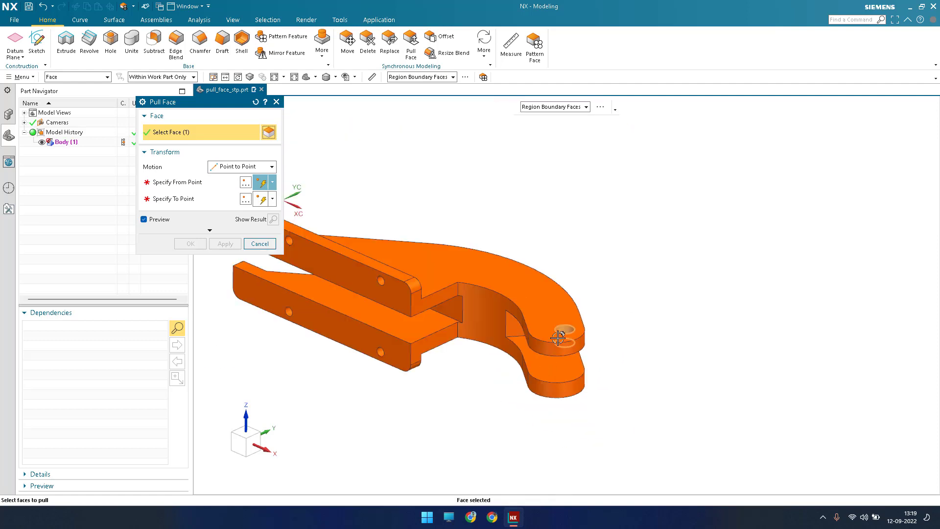
pyautogui.scroll(-4, 563, 333)
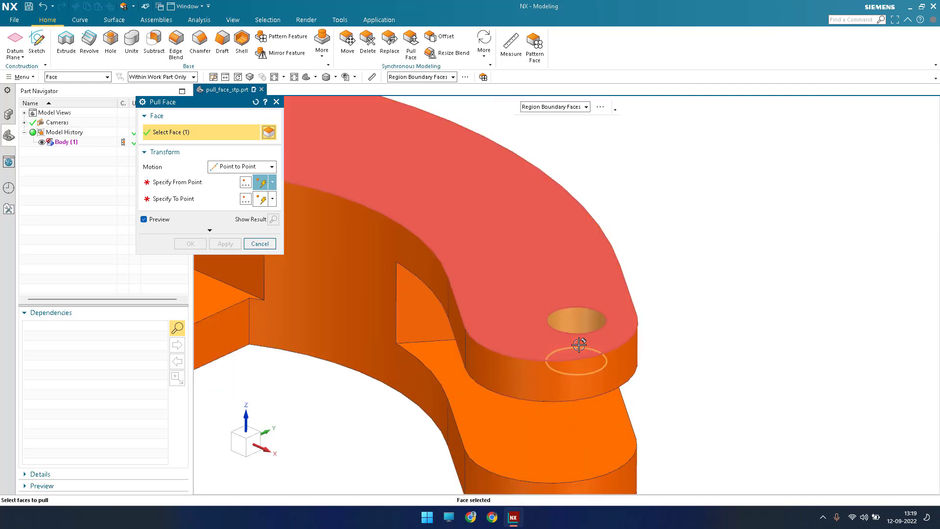
pyautogui.scroll(2, 573, 343)
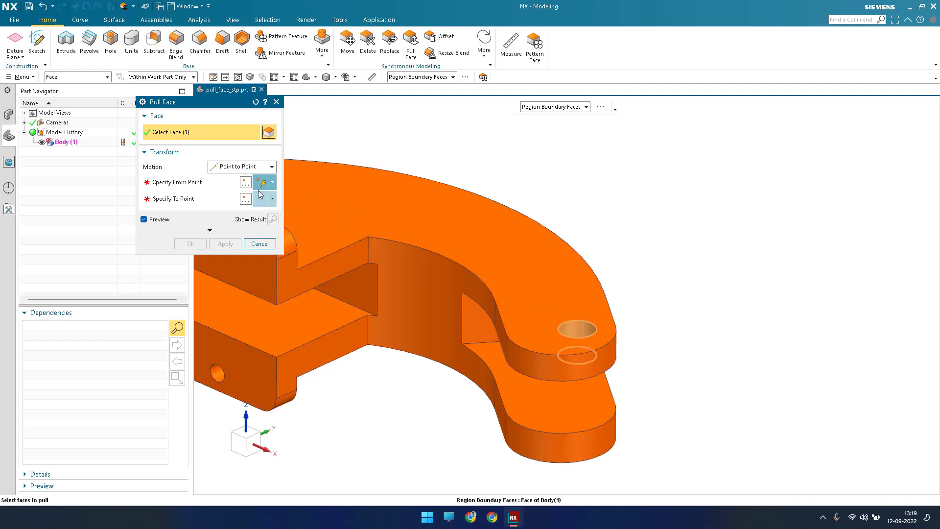
pyautogui.click(250, 167)
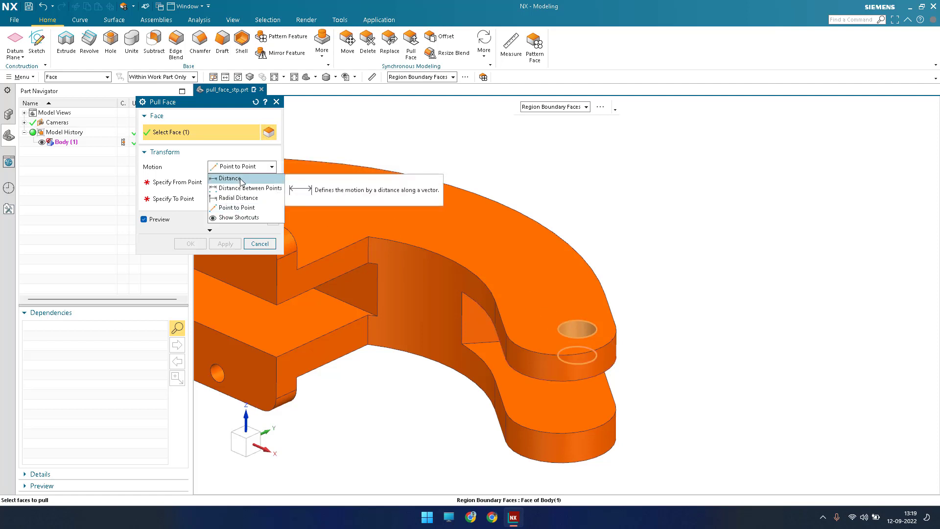
# - Pull the lug's hole face 6 mm by Distance, along a vector taken from the part's edge
pyautogui.click(240, 178)
pyautogui.click(269, 165)
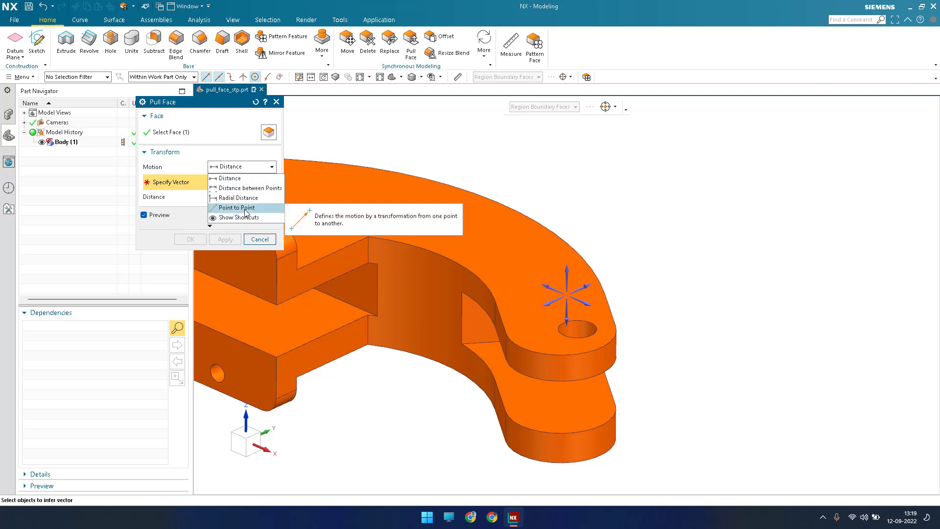
pyautogui.click(230, 178)
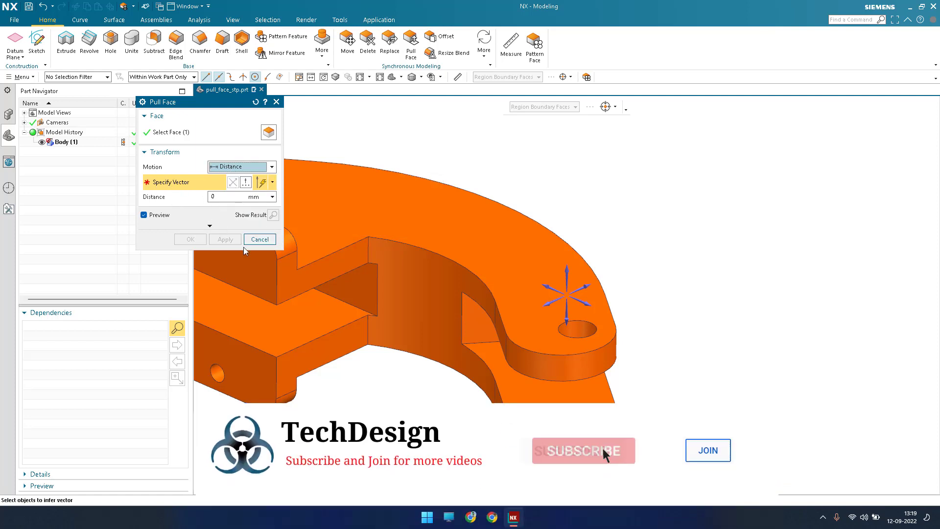
pyautogui.moveTo(559, 303); pyautogui.dragTo(587, 363, button='middle')
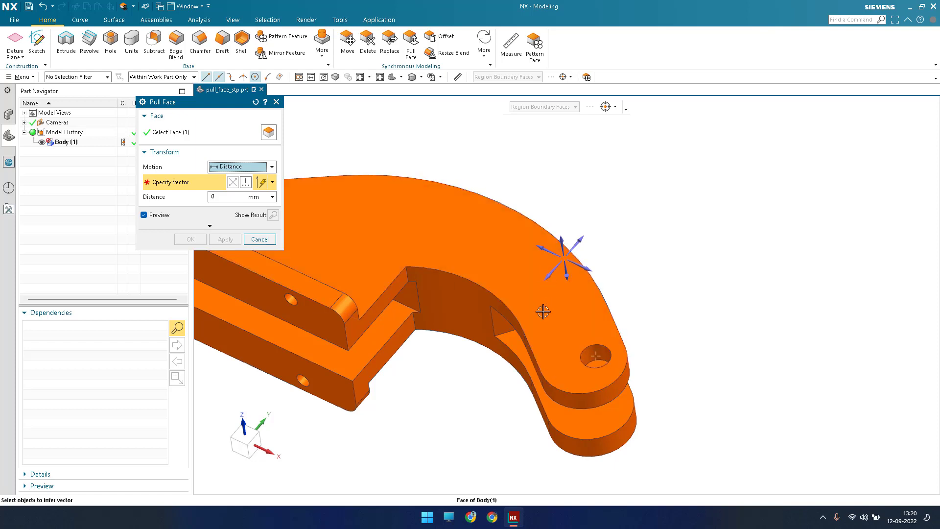
pyautogui.moveTo(542, 315); pyautogui.dragTo(556, 296, button='middle')
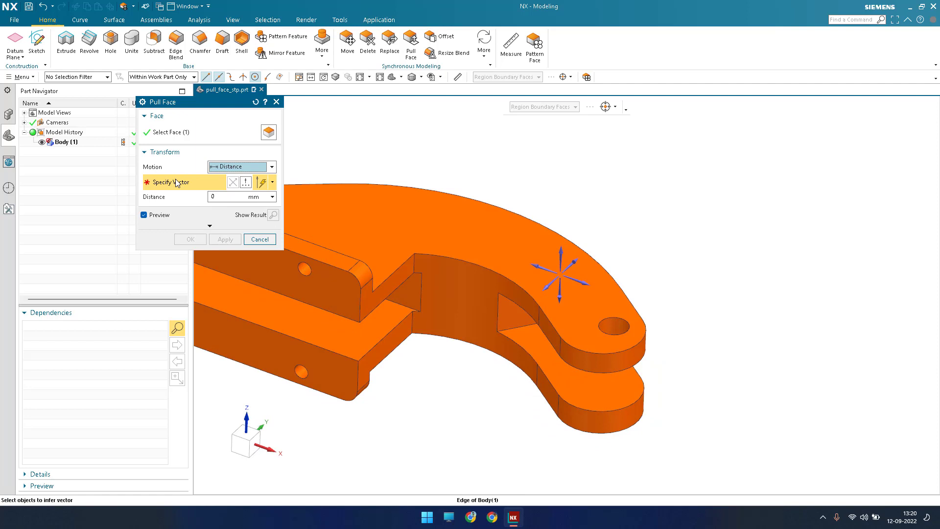
pyautogui.scroll(2, 540, 319)
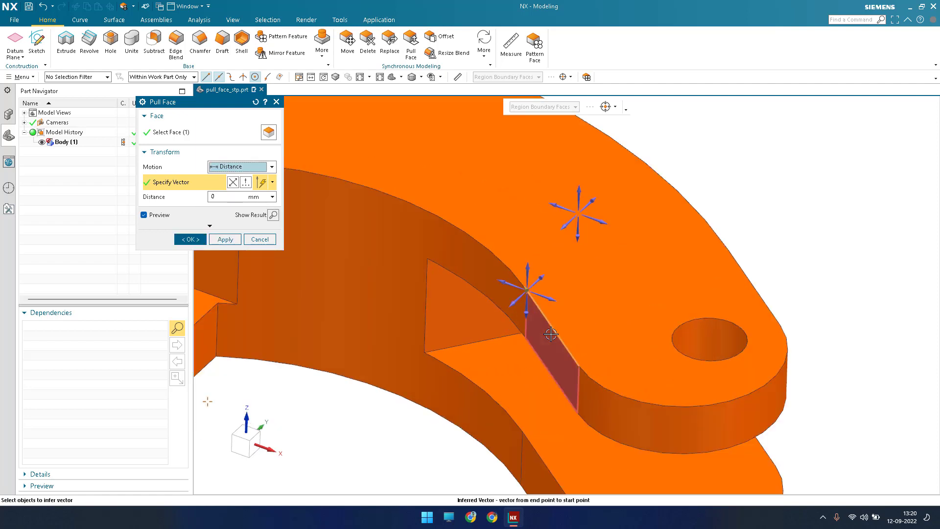
pyautogui.click(556, 307)
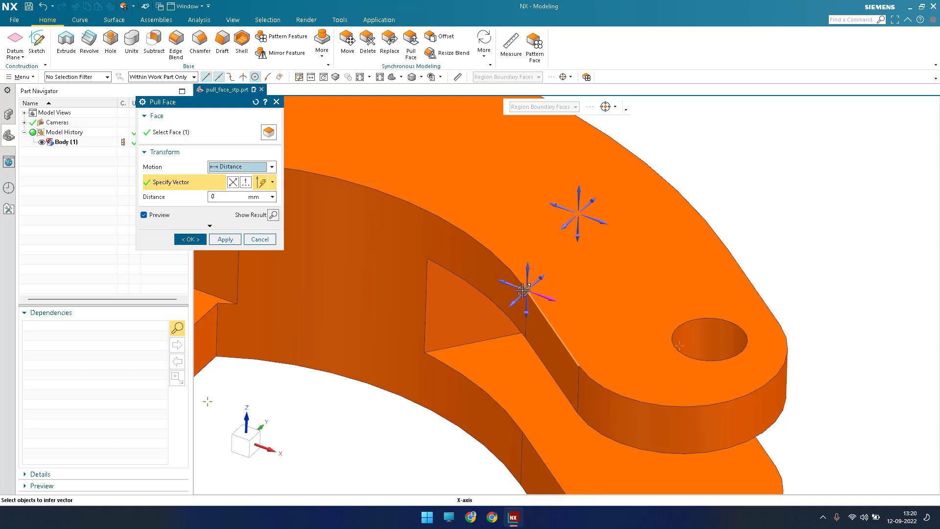
pyautogui.click(229, 197)
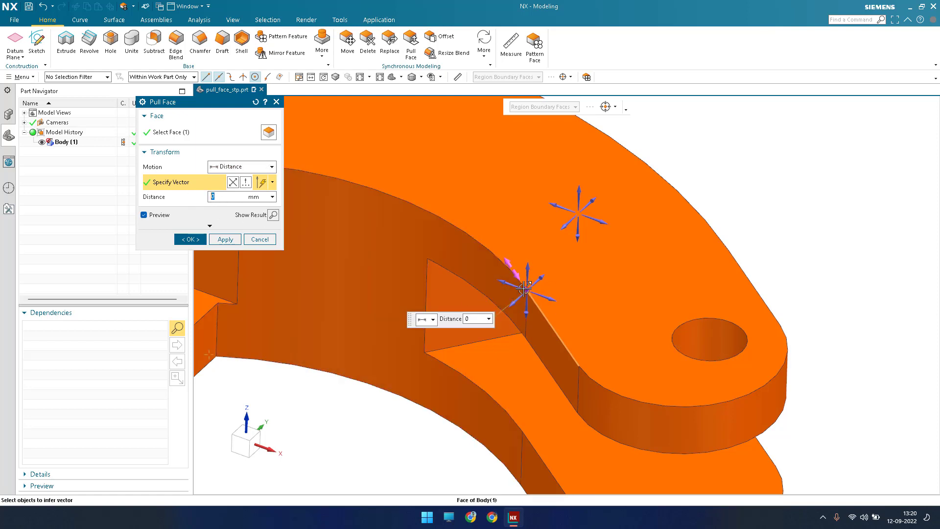
pyautogui.moveTo(527, 289); pyautogui.dragTo(508, 262)
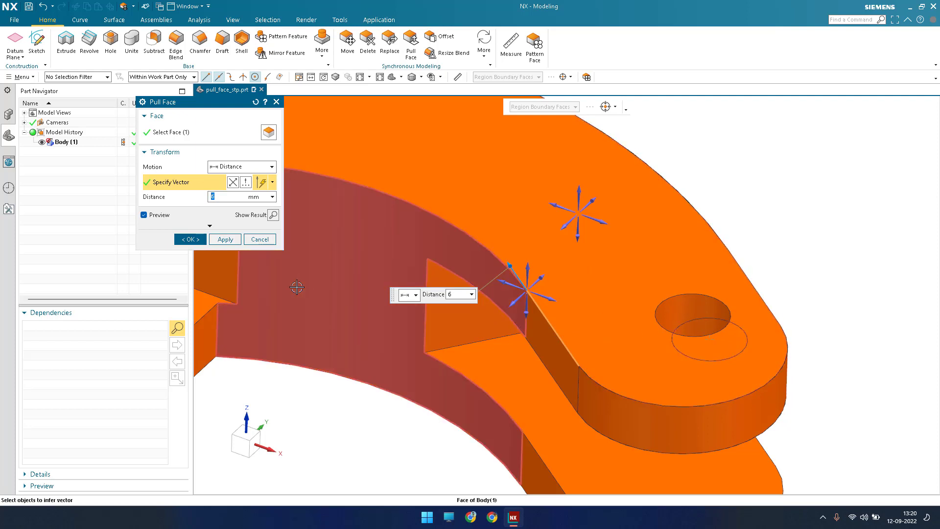
pyautogui.middleClick(666, 305)
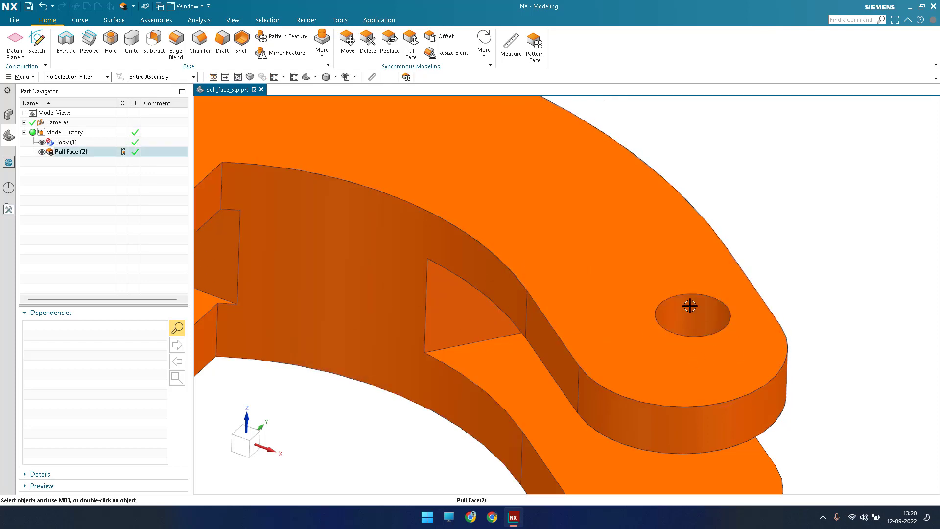
# - Recentre the bracket in the view and bring up the Pull Face motion types
pyautogui.scroll(-2, 705, 313)
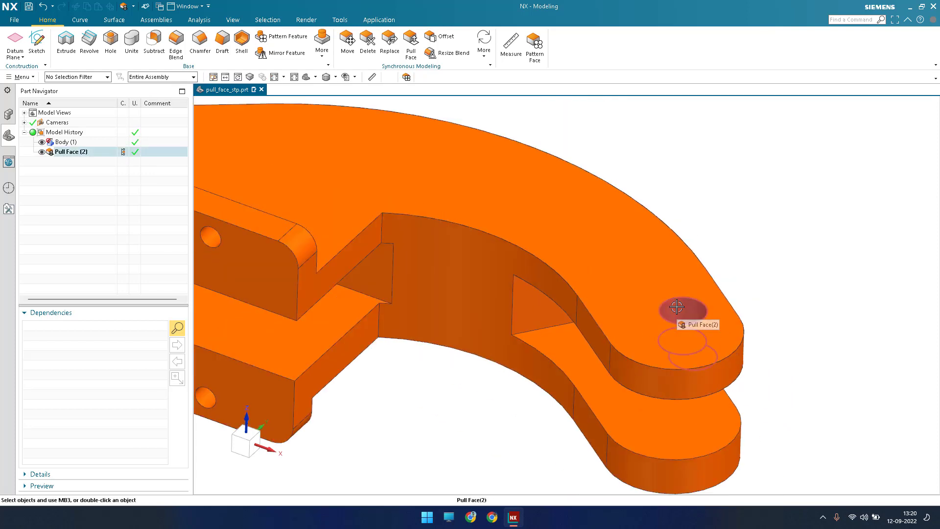
pyautogui.click(624, 318)
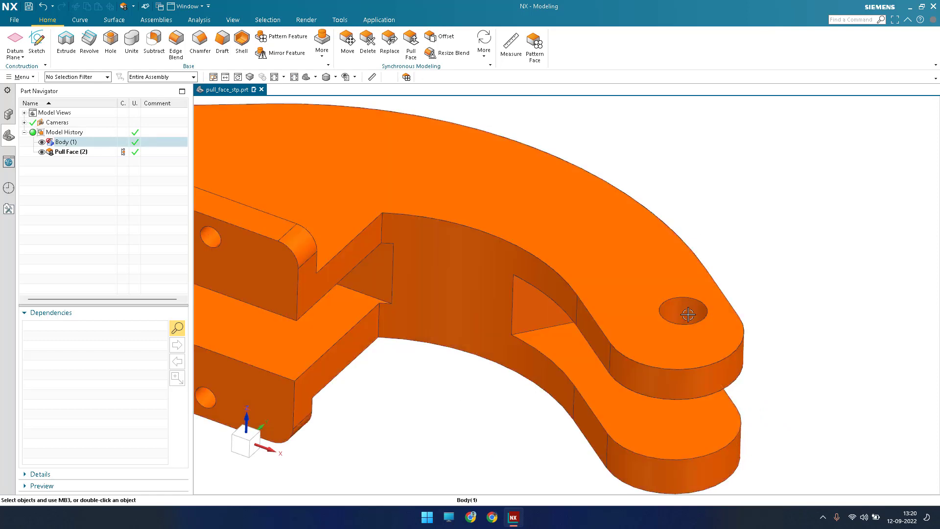
pyautogui.scroll(3, 676, 315)
pyautogui.scroll(-5, 664, 333)
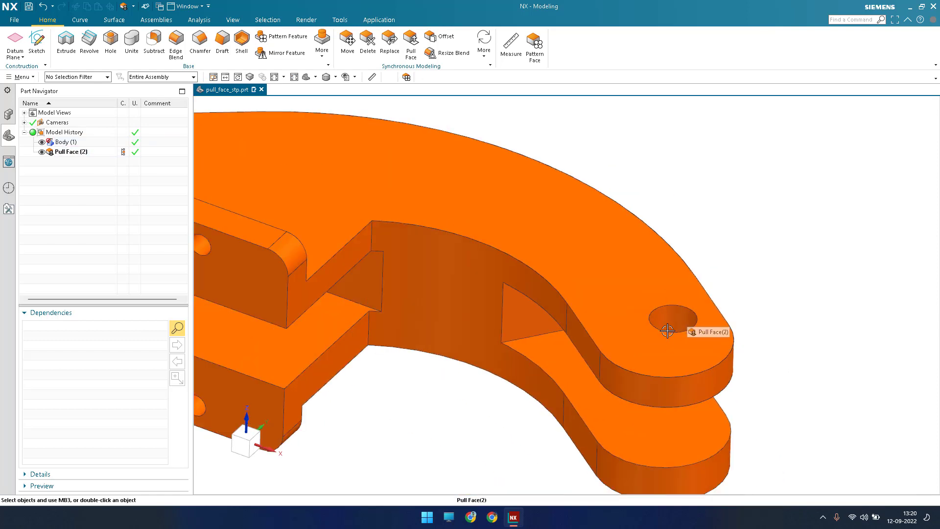
pyautogui.keyDown('shift'); pyautogui.moveTo(652, 369); pyautogui.dragTo(697, 351, button='middle'); pyautogui.keyUp('shift')
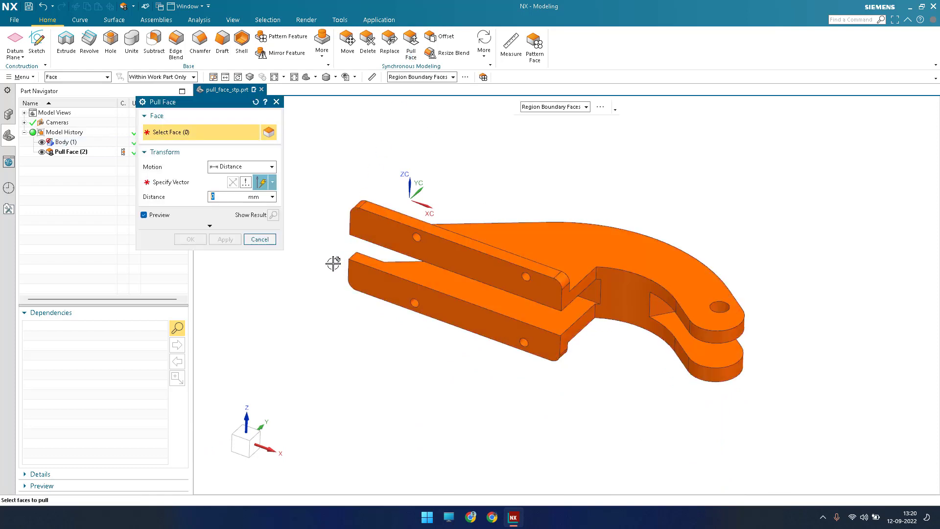
pyautogui.click(254, 167)
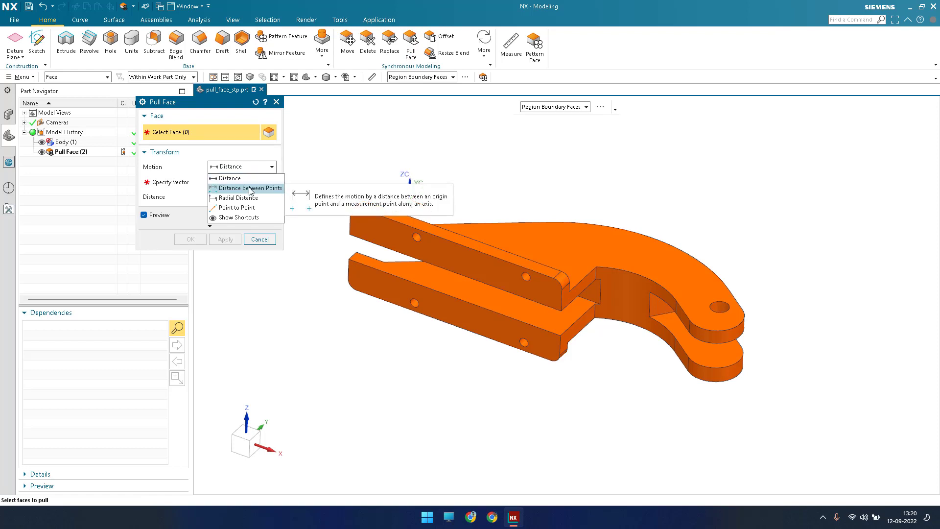
# - Try Distance between Points with an origin pick on the arm, then cancel the pull
pyautogui.click(250, 189)
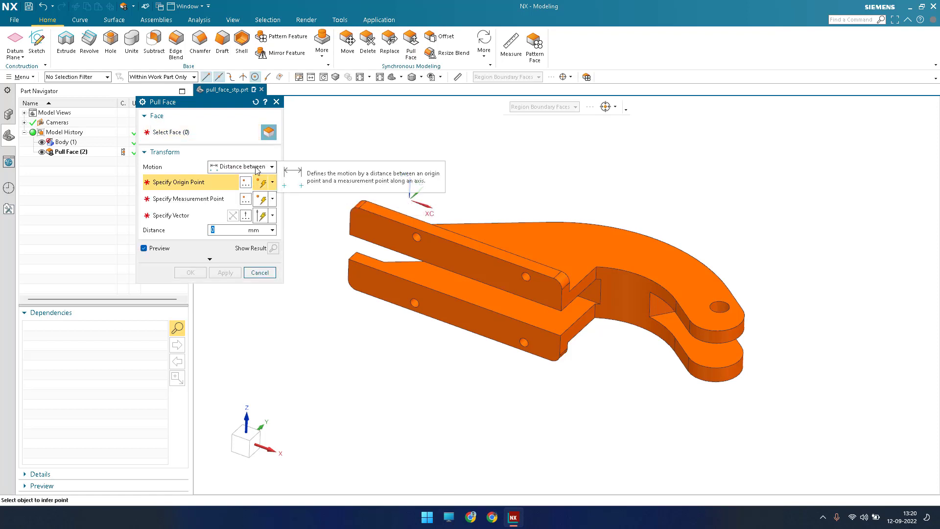
pyautogui.scroll(3, 510, 312)
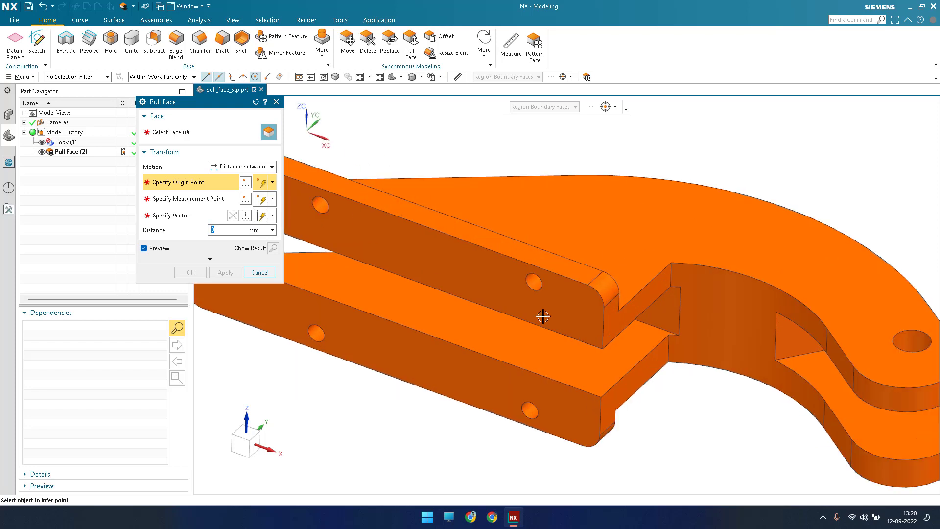
pyautogui.click(578, 310)
pyautogui.press('Escape')
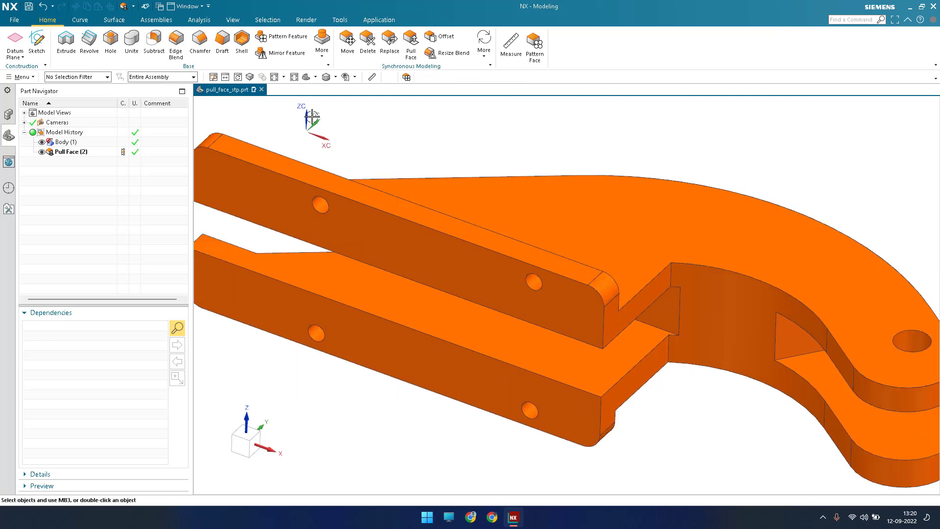
# - Restart Pull Face with Distance between Points and select both arms' side faces
pyautogui.click(411, 44)
pyautogui.click(243, 167)
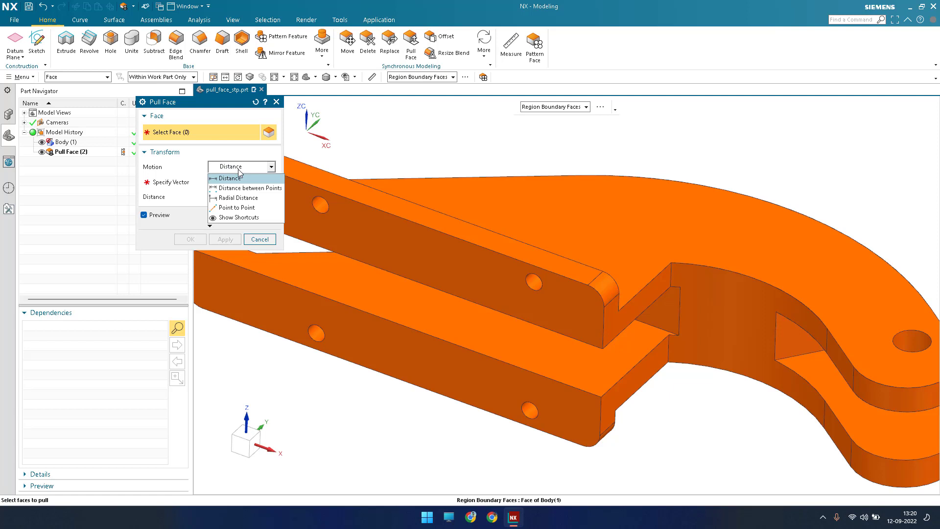
pyautogui.click(250, 188)
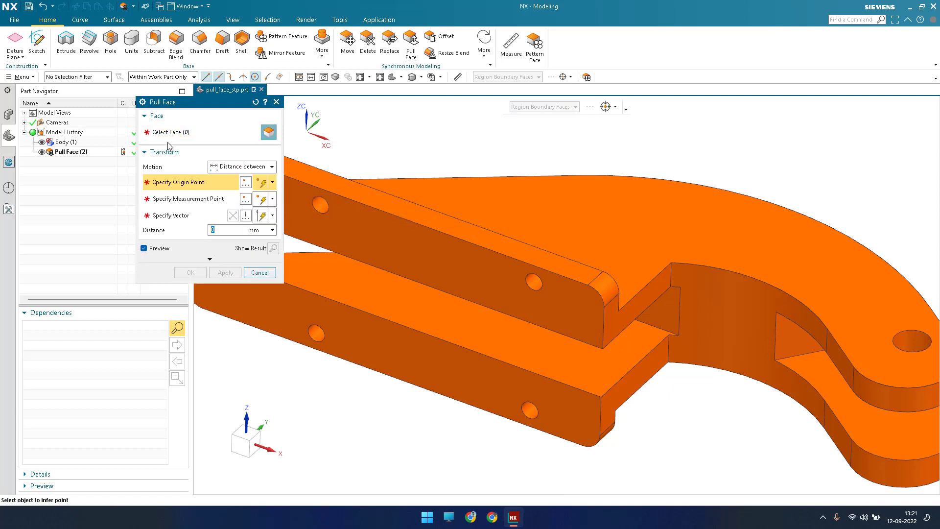
pyautogui.click(492, 280)
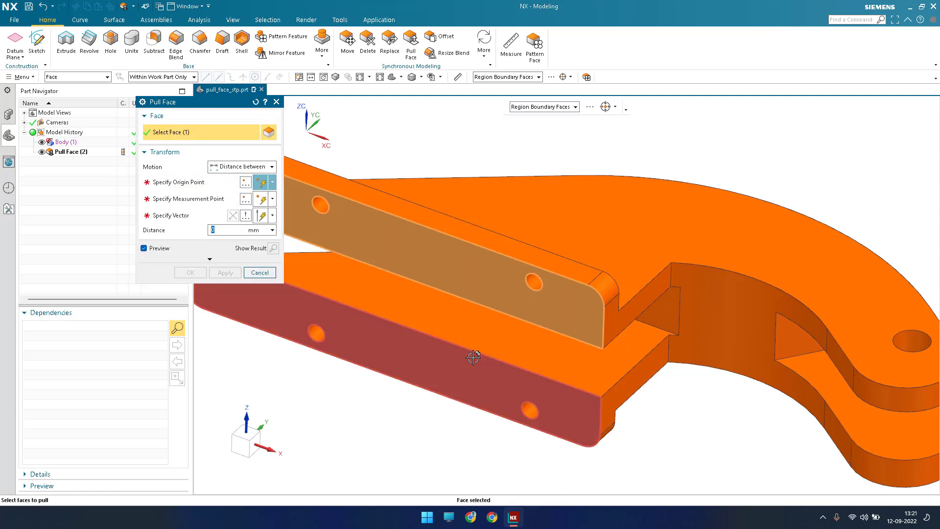
pyautogui.click(472, 366)
pyautogui.scroll(-3, 511, 306)
pyautogui.scroll(3, 511, 305)
pyautogui.moveTo(563, 289); pyautogui.dragTo(325, 252, button='middle')
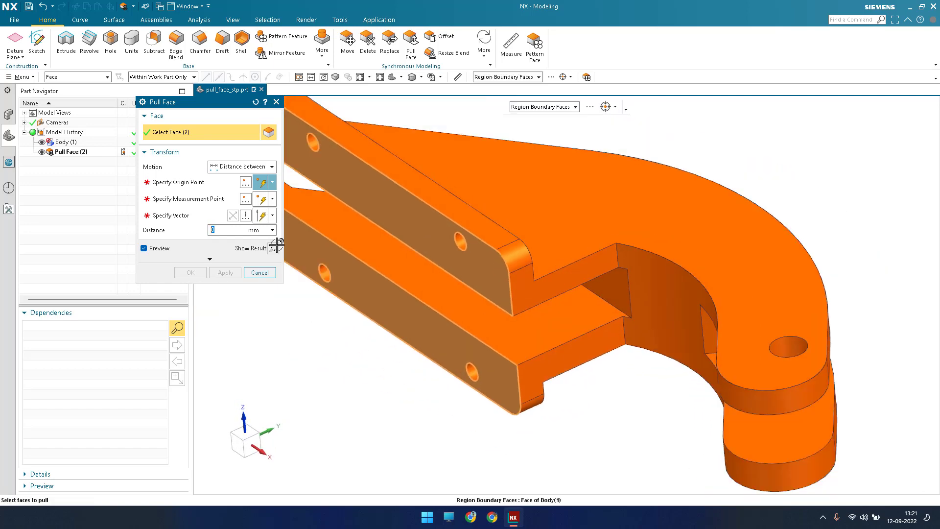
# - Set the origin on the arm's corner edge and the measurement point at the blended corner
pyautogui.click(180, 189)
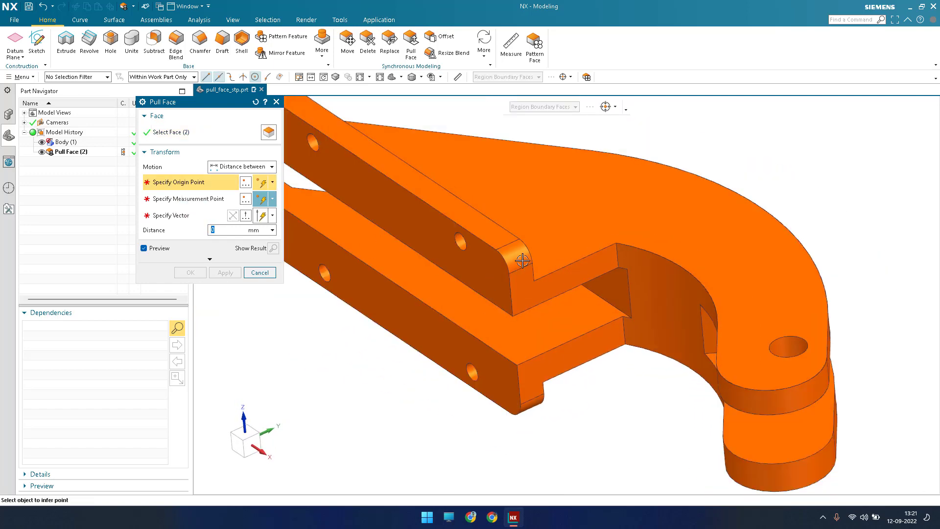
pyautogui.scroll(3, 521, 270)
pyautogui.click(470, 252)
pyautogui.scroll(-1, 614, 282)
pyautogui.scroll(-1, 614, 281)
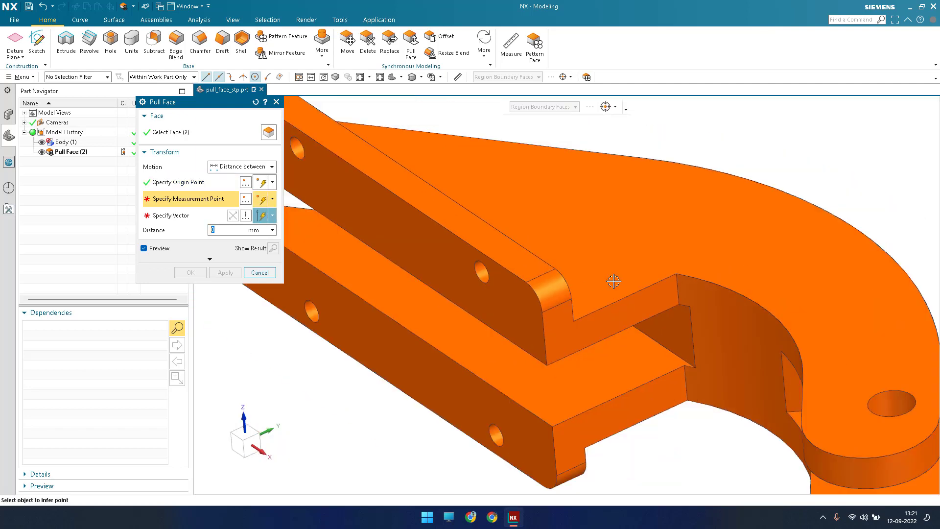
pyautogui.scroll(3, 556, 282)
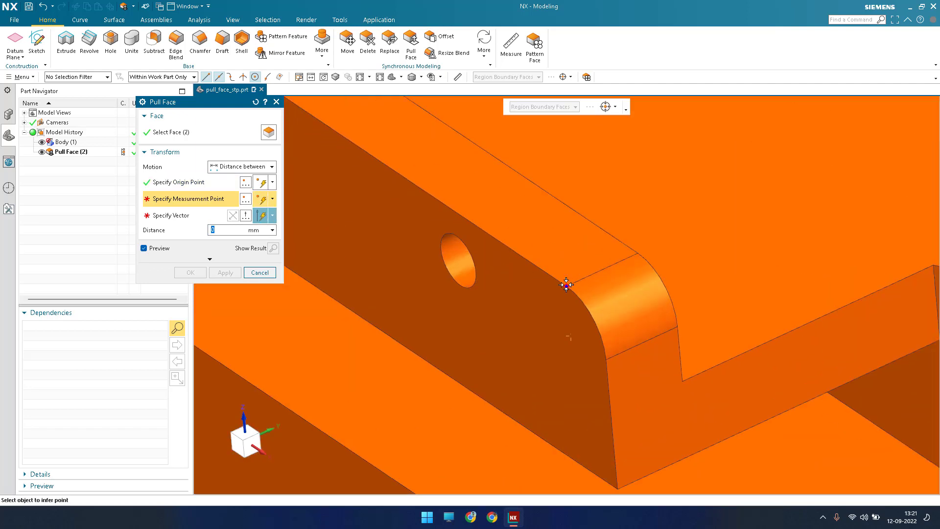
pyautogui.click(567, 284)
pyautogui.scroll(-2, 558, 304)
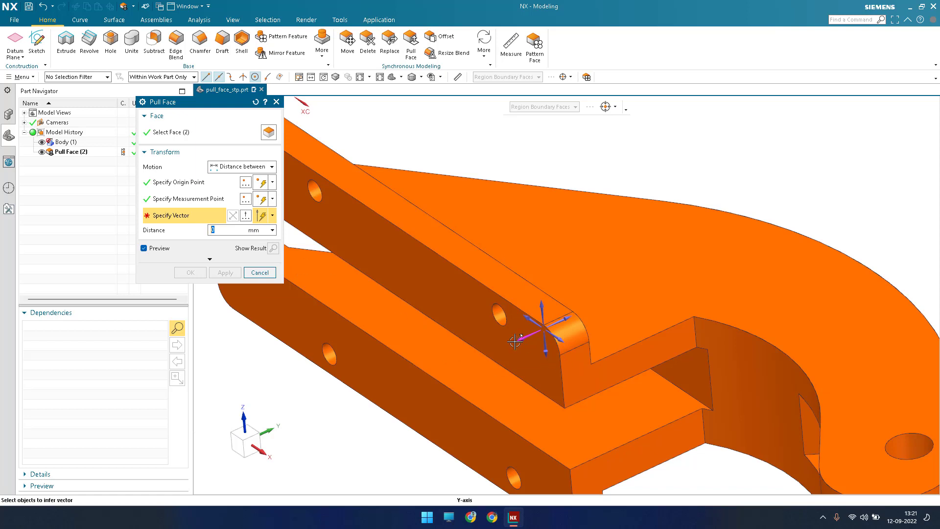
# - Set the pull direction along Y, enter a 30 mm distance and confirm the pull
pyautogui.click(505, 369)
pyautogui.scroll(3, 550, 333)
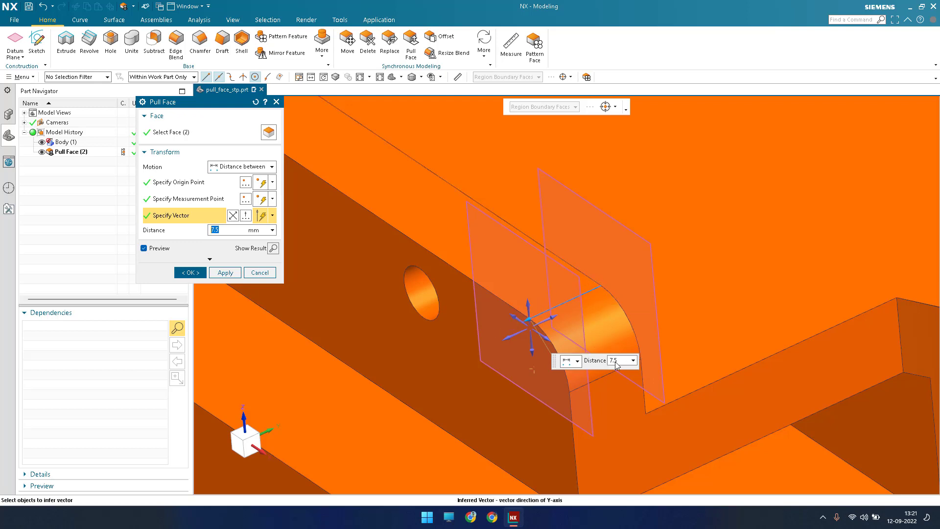
pyautogui.moveTo(616, 365); pyautogui.dragTo(562, 319, button='middle')
pyautogui.scroll(-3, 562, 320)
pyautogui.scroll(-2, 539, 343)
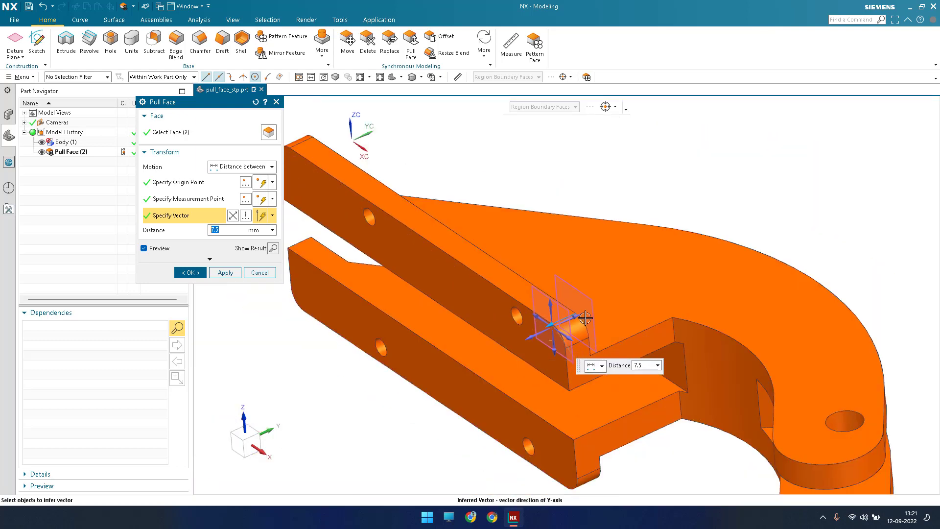
pyautogui.scroll(-2, 559, 345)
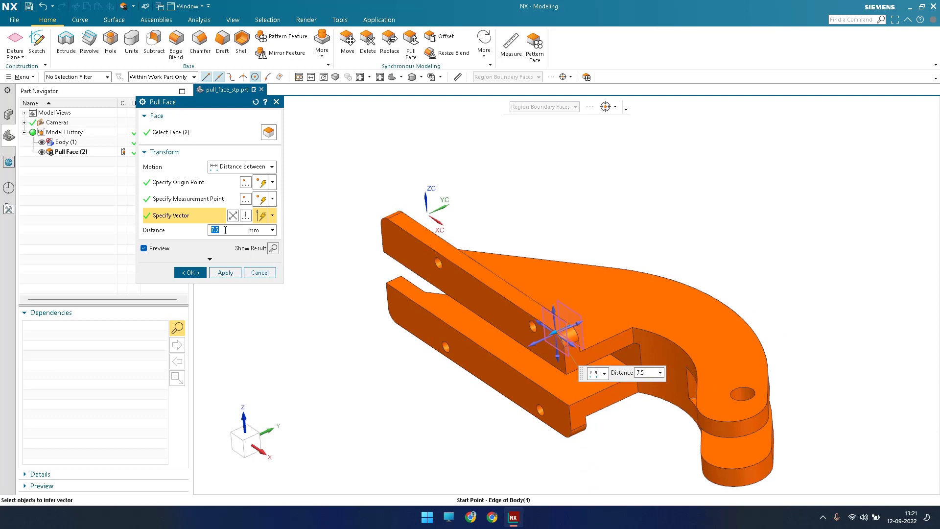
pyautogui.scroll(5, 555, 333)
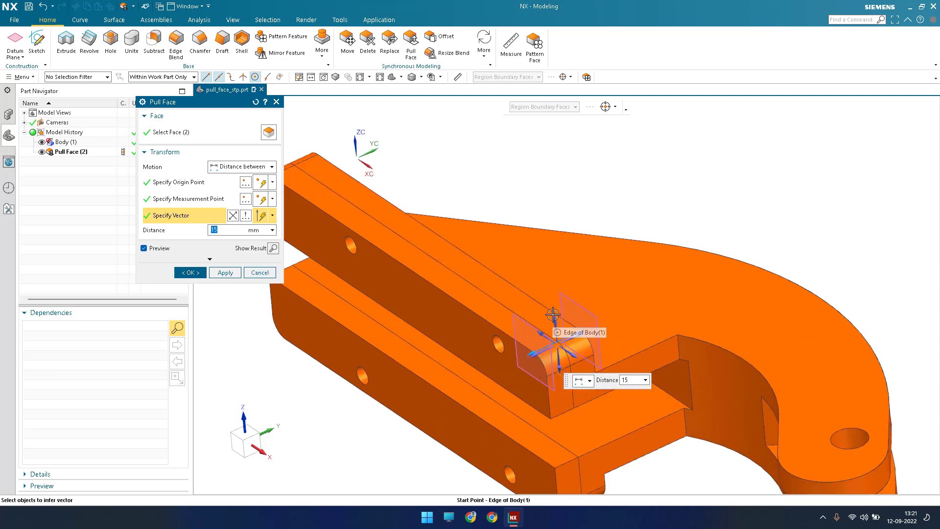
pyautogui.scroll(-4, 554, 385)
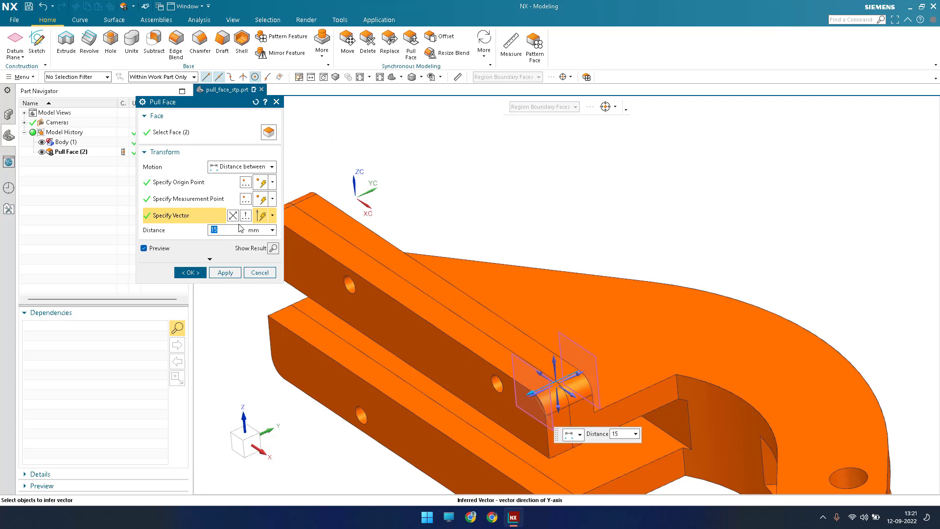
pyautogui.press('Return')
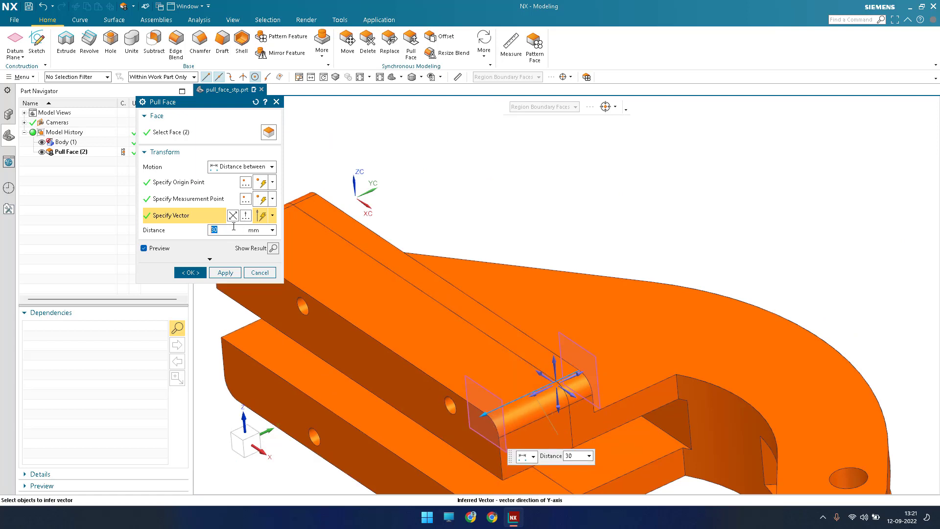
pyautogui.scroll(-3, 536, 273)
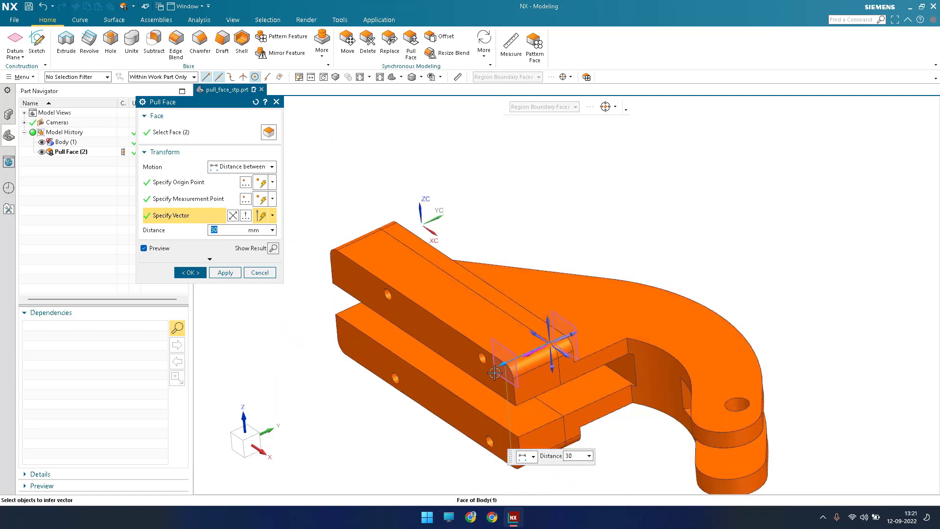
pyautogui.click(190, 273)
# - Clear the selection, rotate the bracket, and begin another Pull Face
pyautogui.scroll(4, 500, 355)
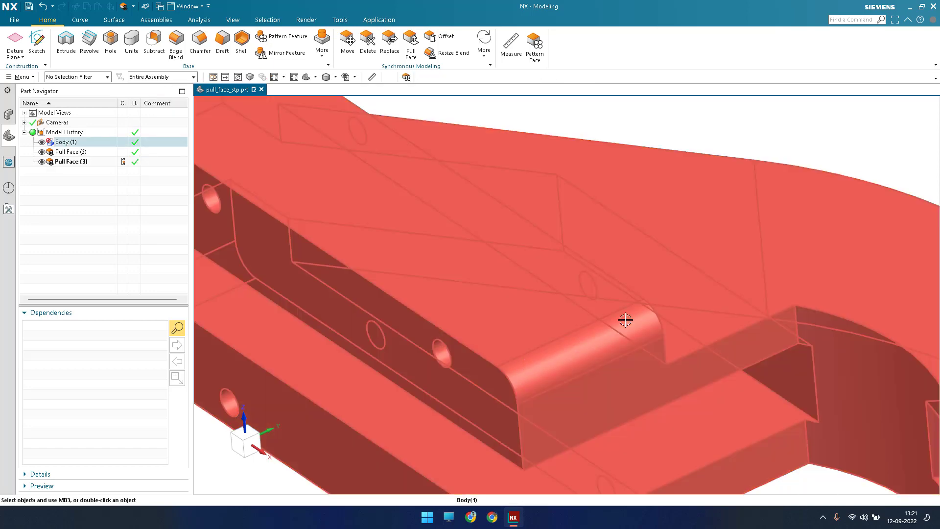
pyautogui.press('Escape')
pyautogui.scroll(-1, 515, 364)
pyautogui.scroll(-5, 500, 374)
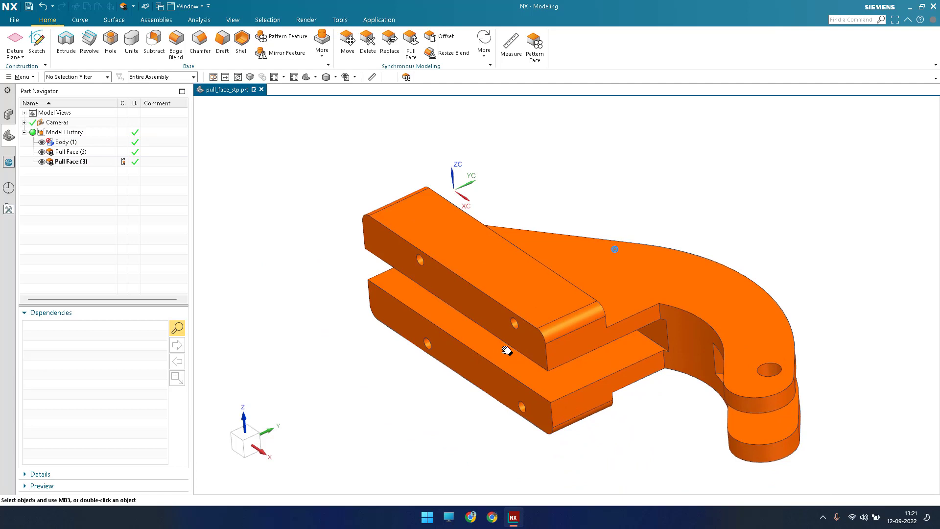
pyautogui.click(552, 326)
pyautogui.moveTo(552, 325); pyautogui.dragTo(560, 324, button='middle')
pyautogui.click(411, 45)
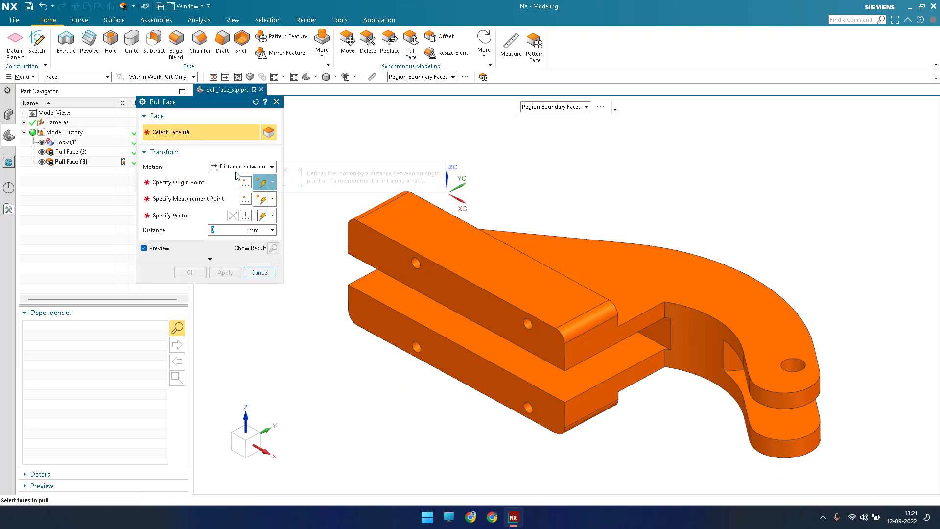
# - Switch Pull Face motion to Point to Point and select the base prong's front face
pyautogui.click(240, 167)
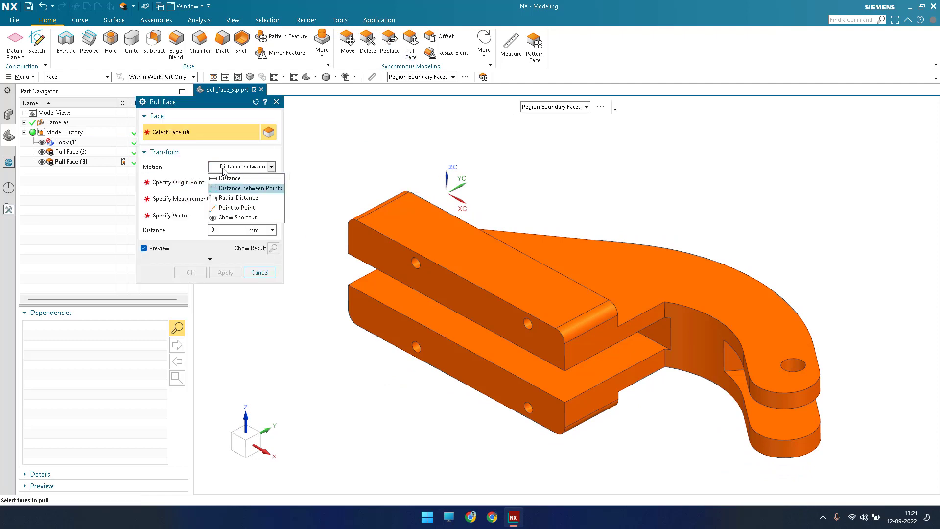
pyautogui.click(227, 207)
pyautogui.moveTo(347, 283); pyautogui.dragTo(390, 395, button='middle')
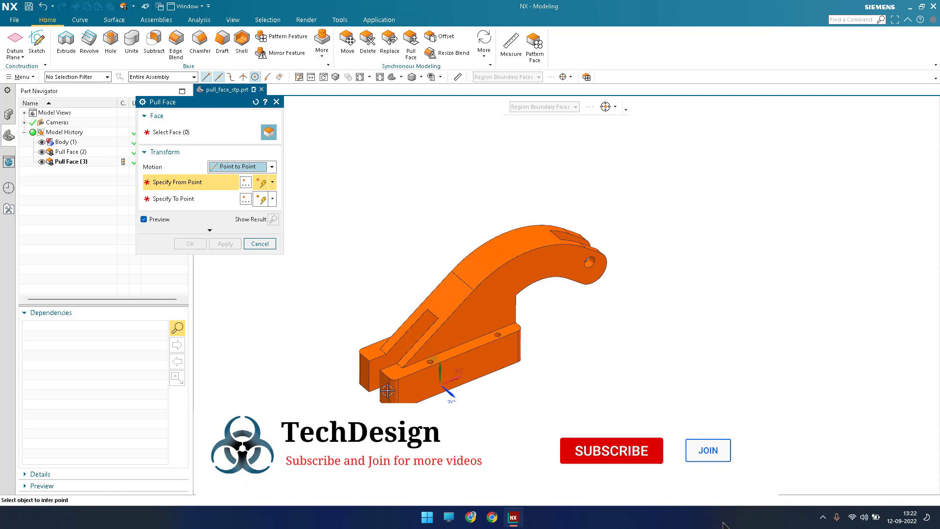
pyautogui.scroll(3, 390, 395)
pyautogui.scroll(2, 461, 319)
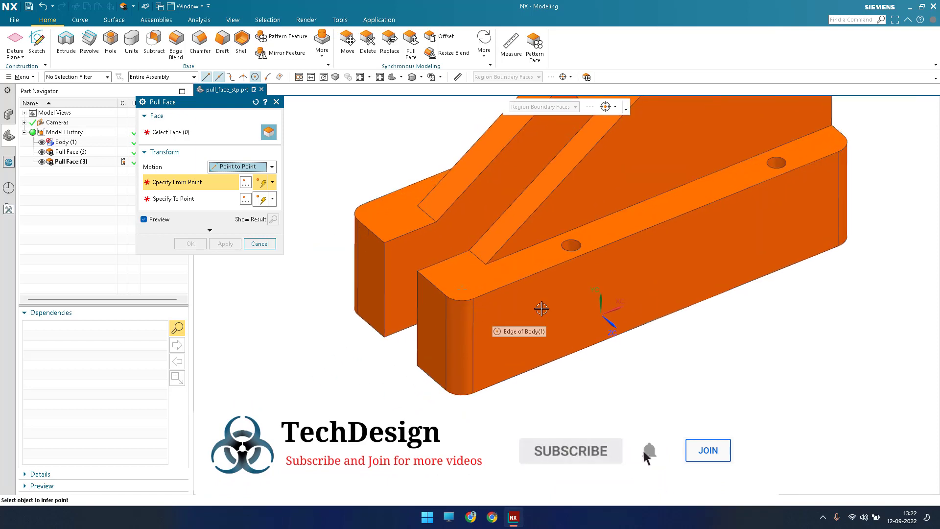
pyautogui.click(224, 132)
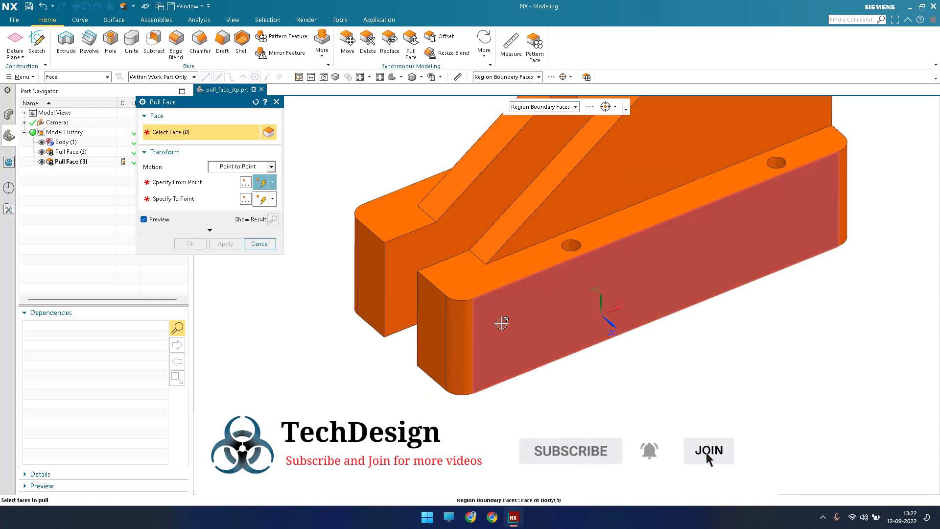
pyautogui.click(534, 340)
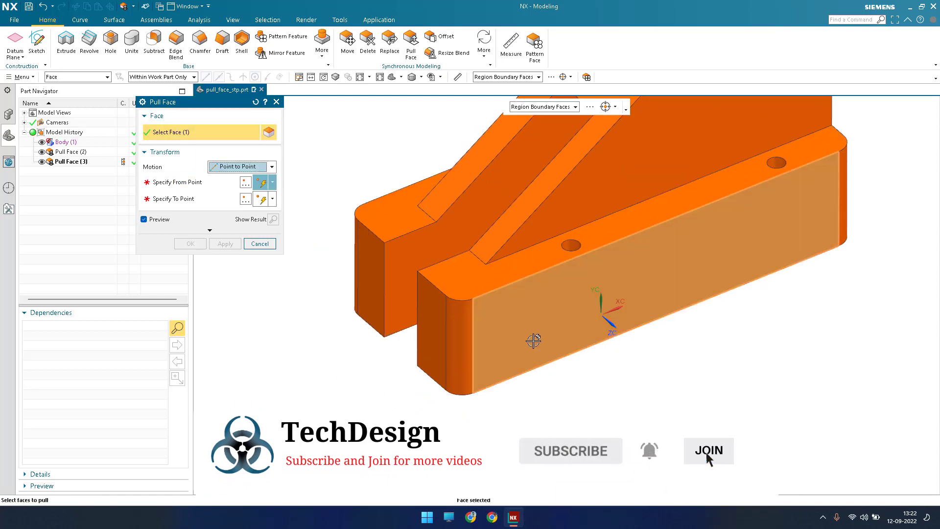
# - Set the corner endpoint as From Point and the edge endpoint as To Point, then apply
pyautogui.click(187, 183)
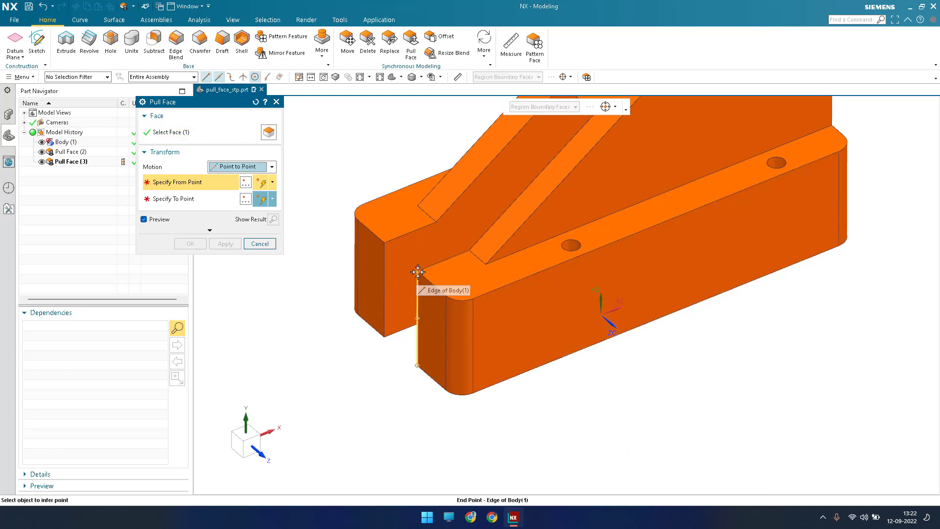
pyautogui.click(418, 272)
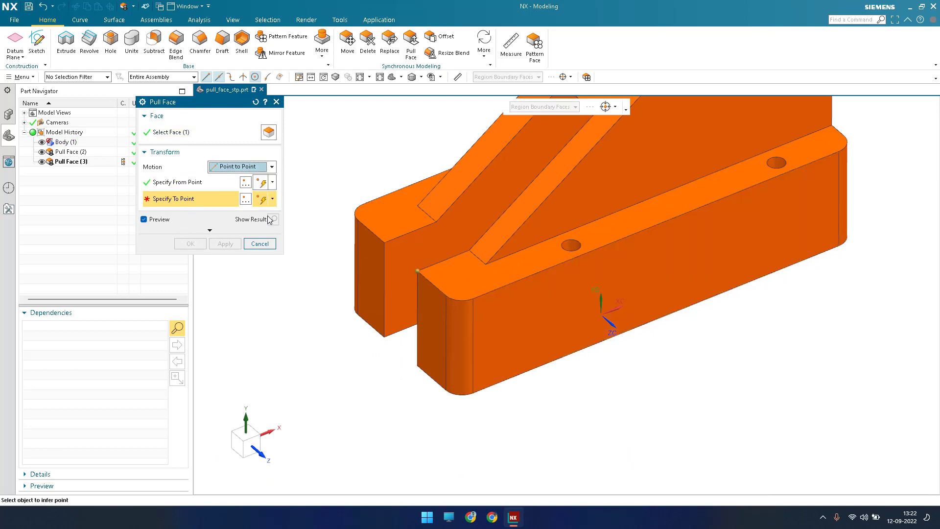
pyautogui.click(447, 310)
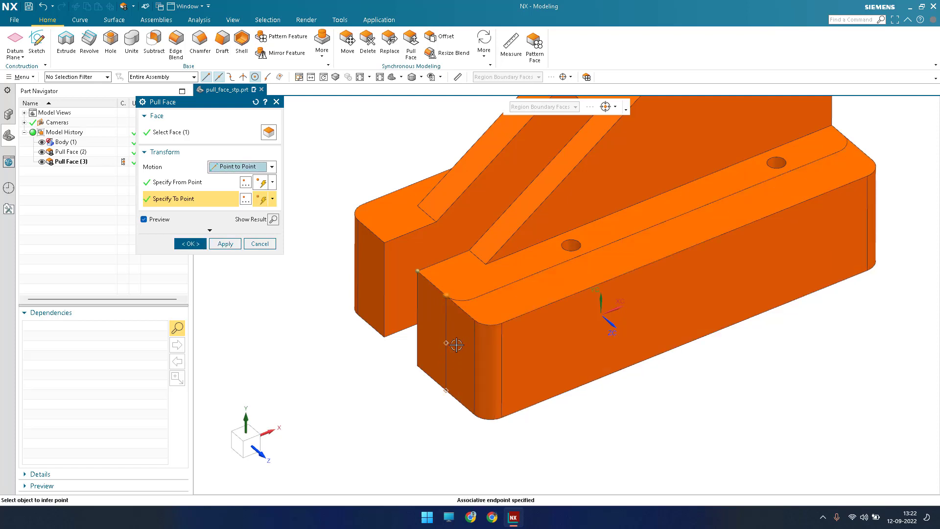
pyautogui.scroll(3, 445, 350)
pyautogui.scroll(-3, 460, 344)
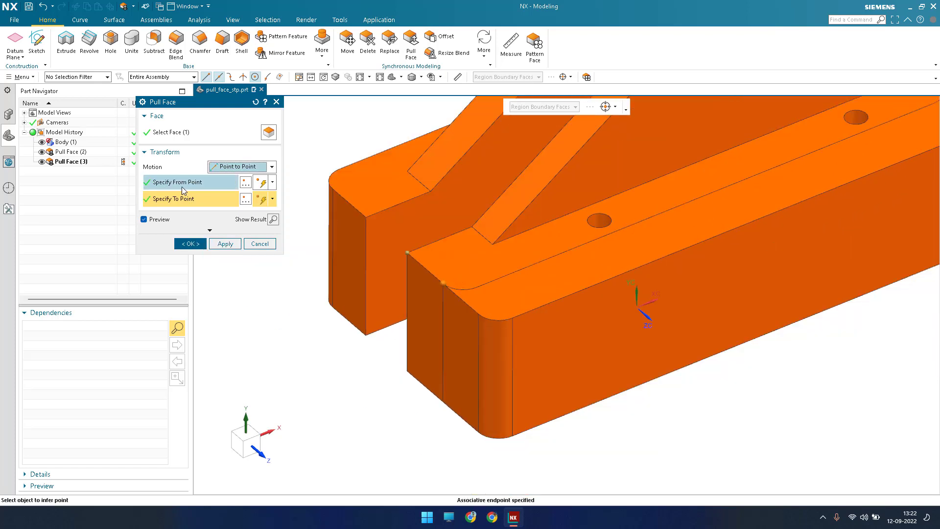
pyautogui.scroll(2, 416, 249)
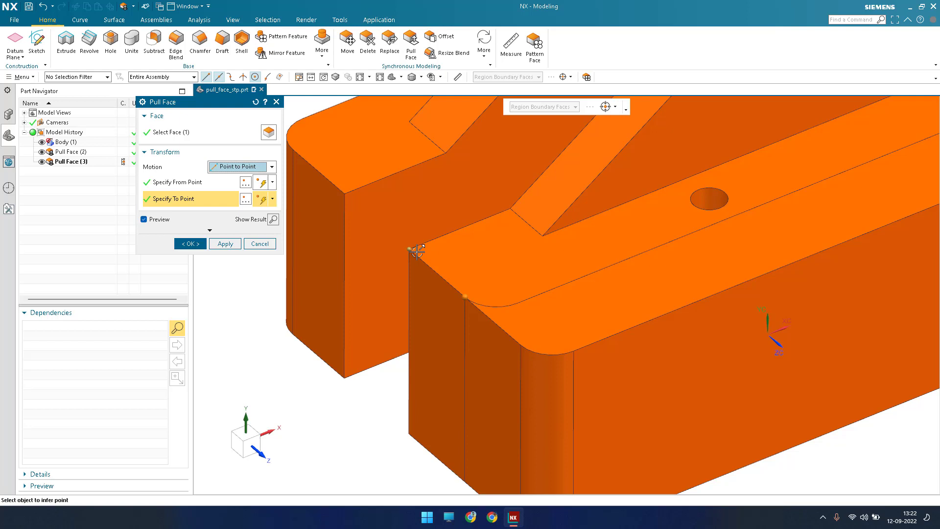
pyautogui.click(465, 294)
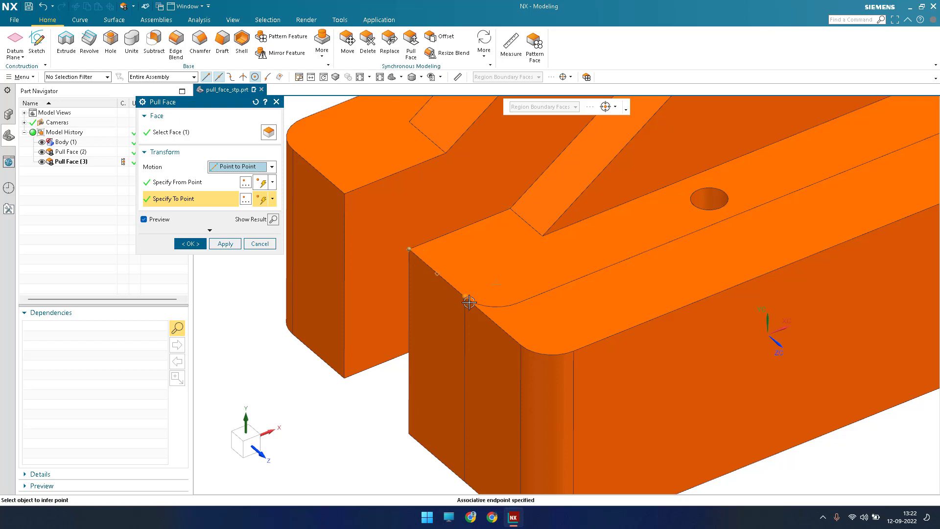
pyautogui.scroll(-3, 490, 327)
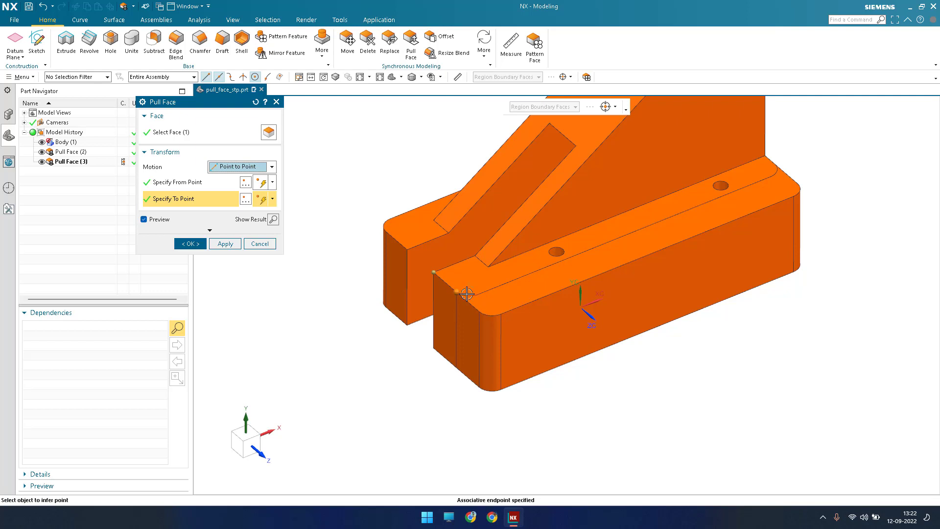
pyautogui.scroll(2, 494, 331)
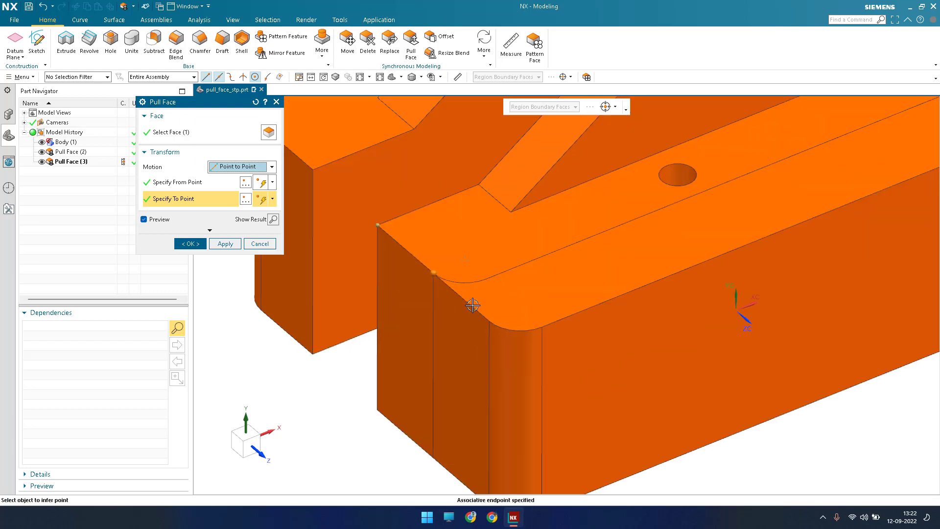
pyautogui.scroll(-2, 513, 331)
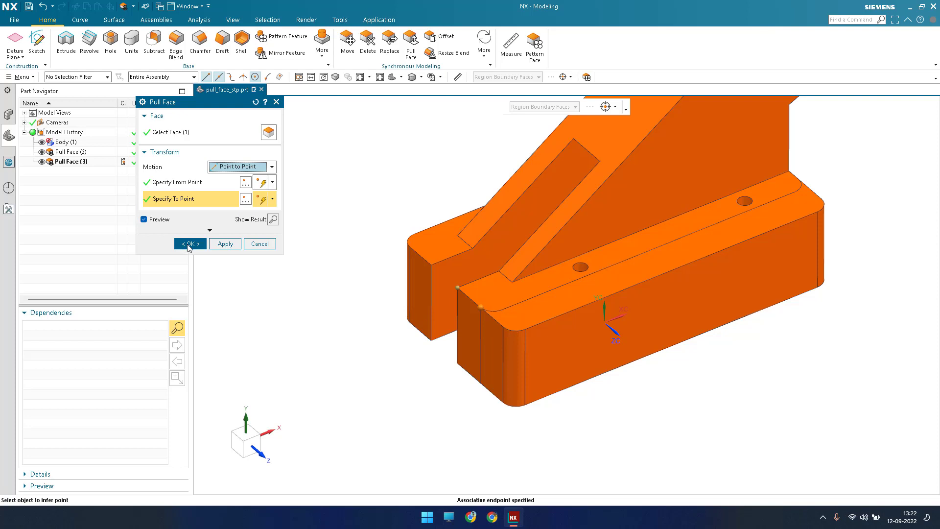
pyautogui.click(189, 244)
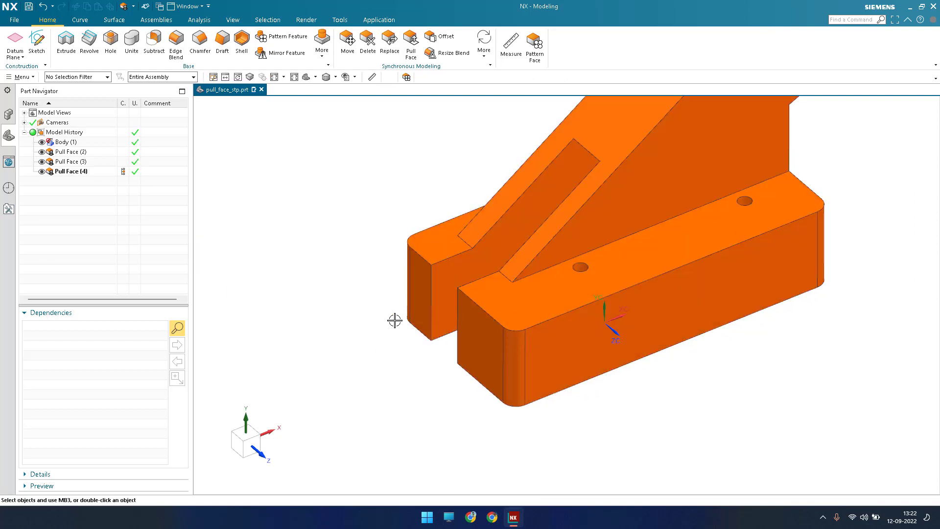
# - Select Pull Face (4) in the Part Navigator and delete it via its right-click menu
pyautogui.scroll(-3, 398, 322)
pyautogui.scroll(3, 470, 326)
pyautogui.scroll(-3, 488, 319)
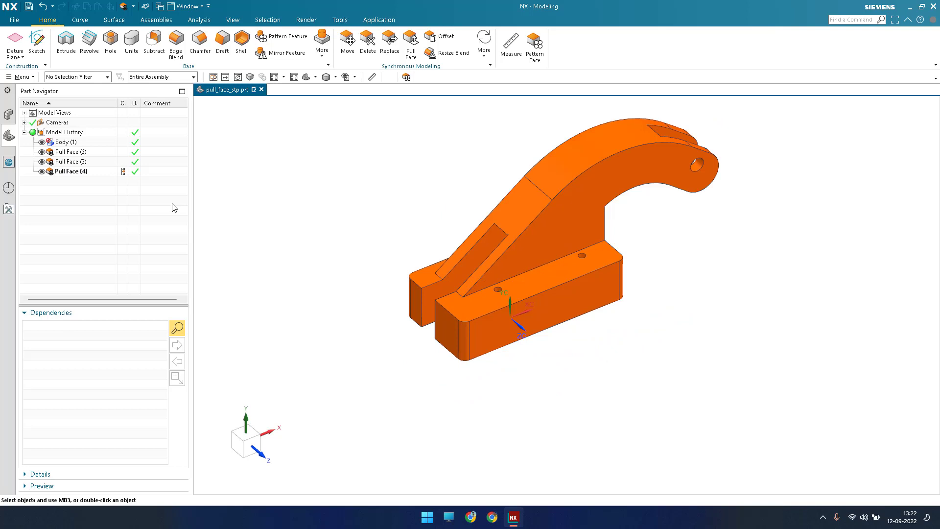
pyautogui.click(78, 172)
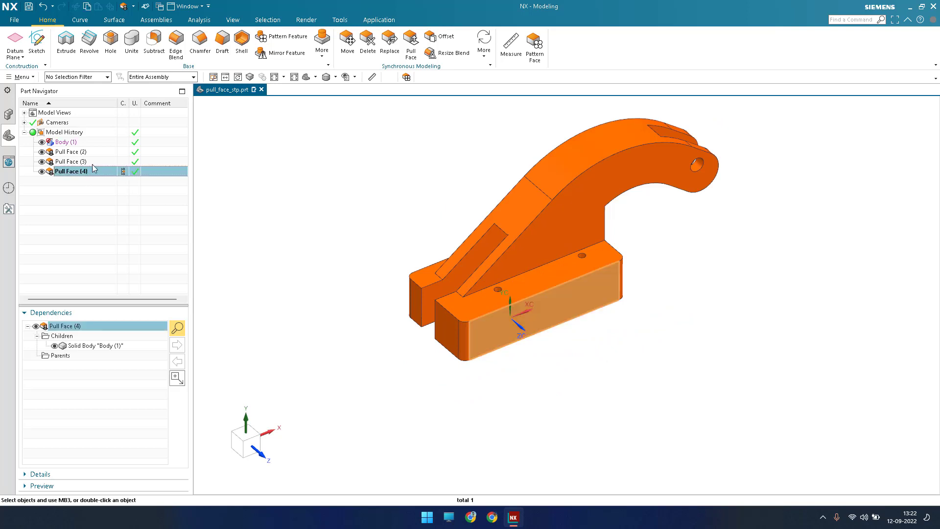
pyautogui.click(86, 216)
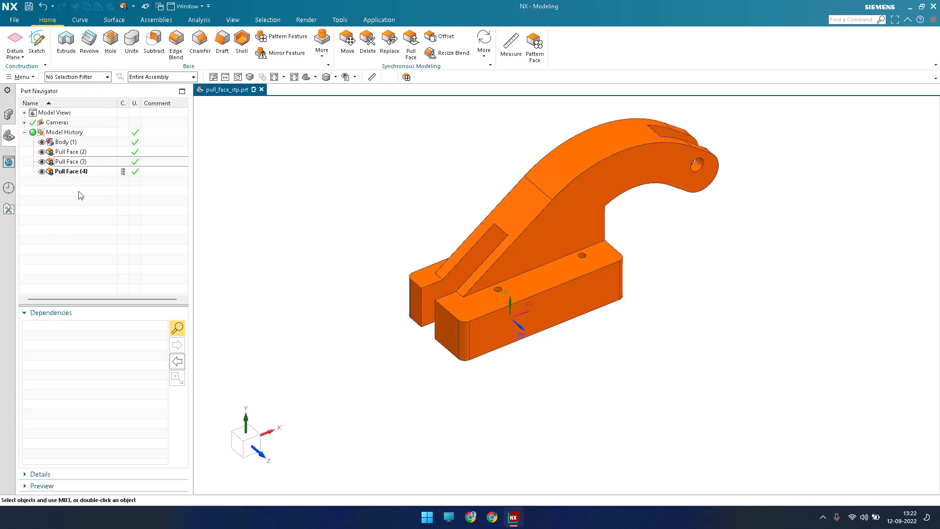
pyautogui.click(74, 173)
pyautogui.scroll(2, 477, 360)
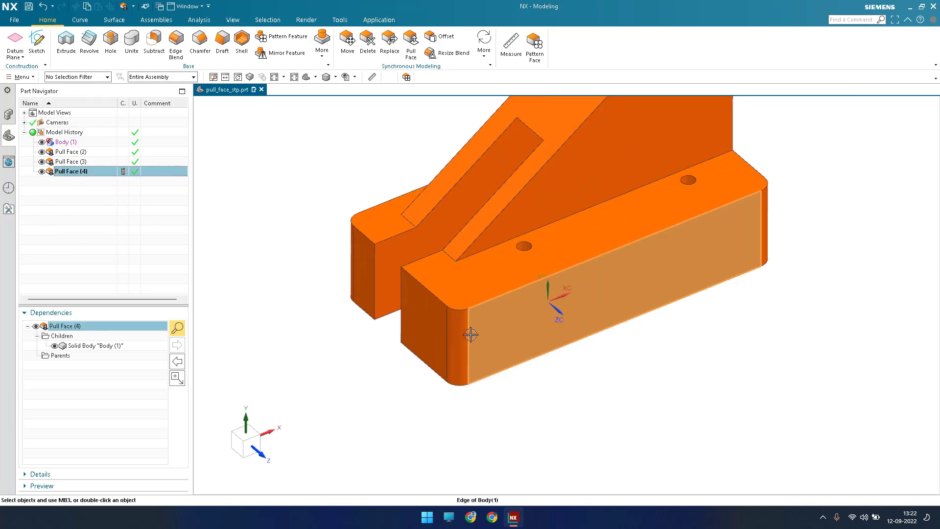
pyautogui.scroll(-2, 471, 332)
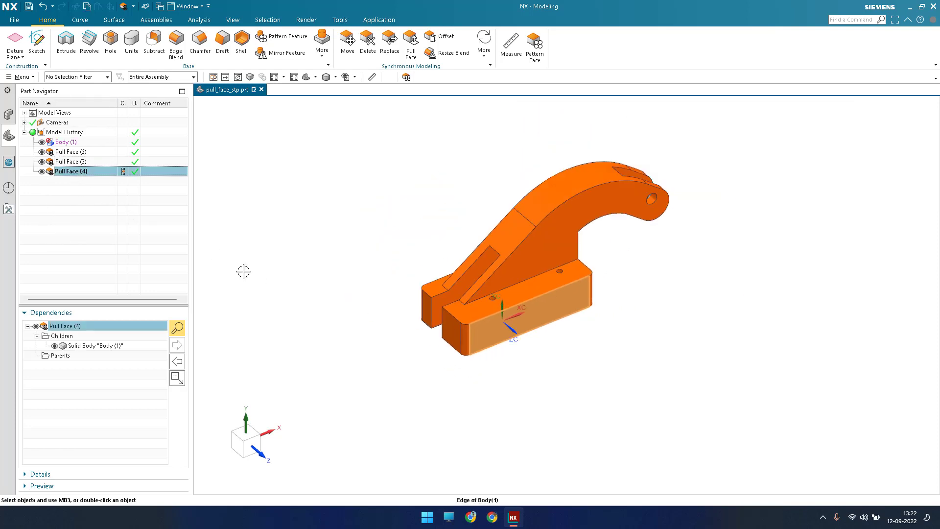
pyautogui.rightClick(93, 172)
pyautogui.click(132, 162)
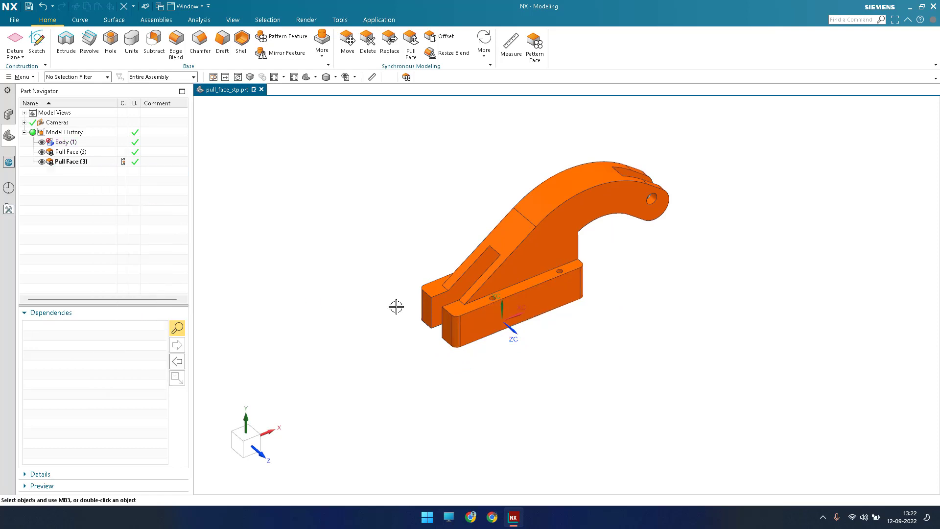
pyautogui.scroll(4, 390, 307)
pyautogui.scroll(-3, 426, 323)
pyautogui.scroll(2, 473, 348)
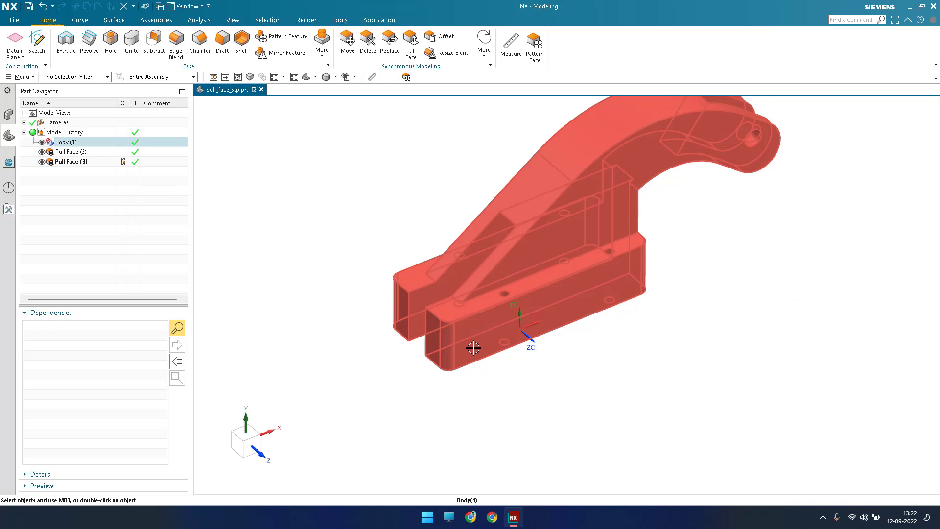
# - Delete Pull Face (3) in the Part Navigator and orbit the bracket to check the result
pyautogui.rightClick(82, 165)
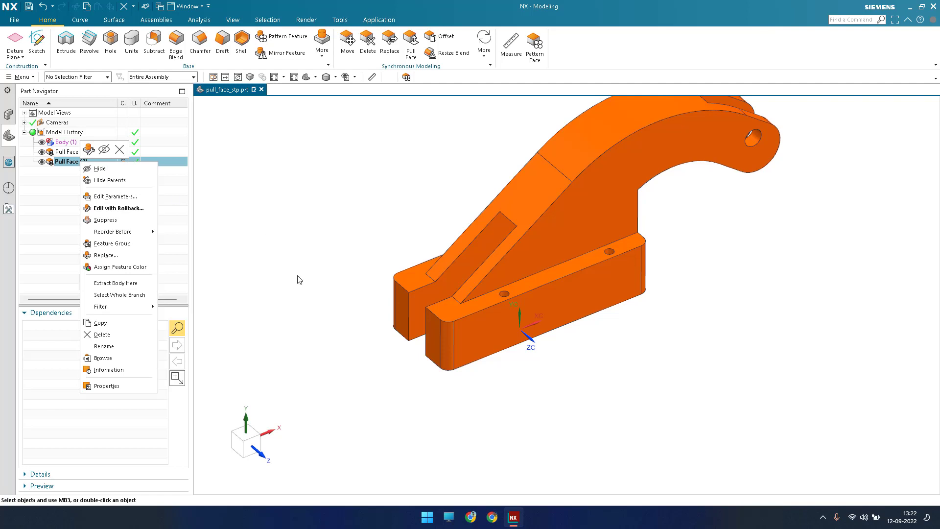
pyautogui.click(102, 335)
pyautogui.moveTo(333, 330); pyautogui.dragTo(252, 282, button='middle')
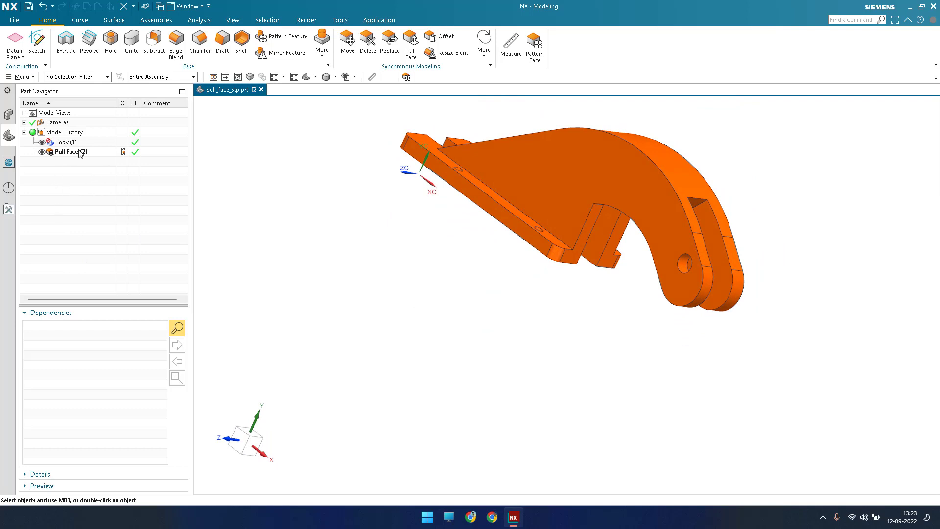
pyautogui.moveTo(387, 275)
pyautogui.mouseDown(button='middle')
pyautogui.moveTo(384, 309)
pyautogui.moveTo(375, 281)
pyautogui.mouseUp(button='middle')
pyautogui.scroll(-4, 374, 279)
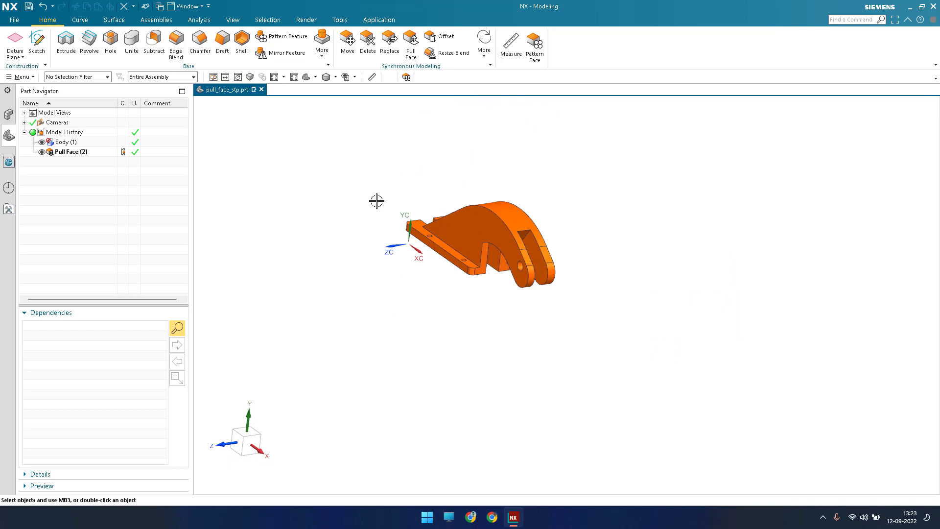
pyautogui.scroll(4, 328, 262)
pyautogui.moveTo(327, 262)
pyautogui.mouseDown(button='middle')
pyautogui.moveTo(309, 279)
pyautogui.moveTo(321, 269)
pyautogui.mouseUp(button='middle')
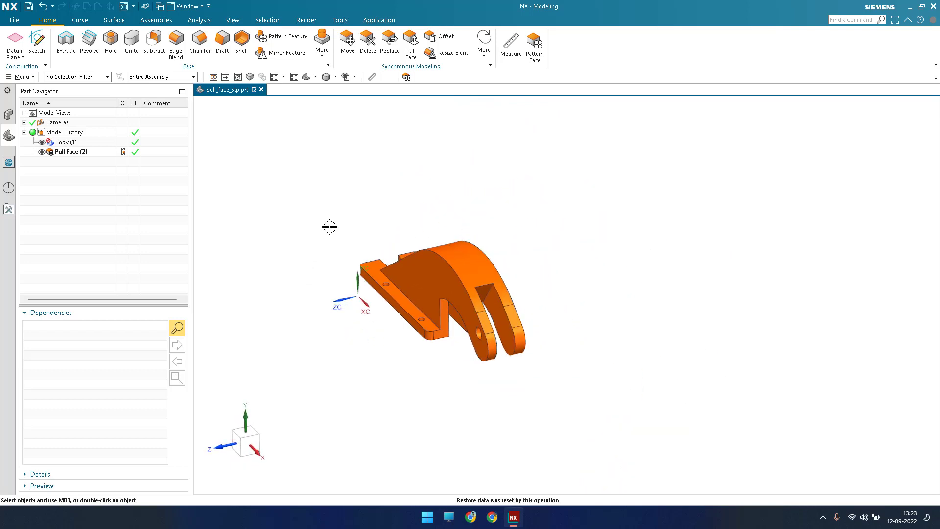
pyautogui.click(347, 43)
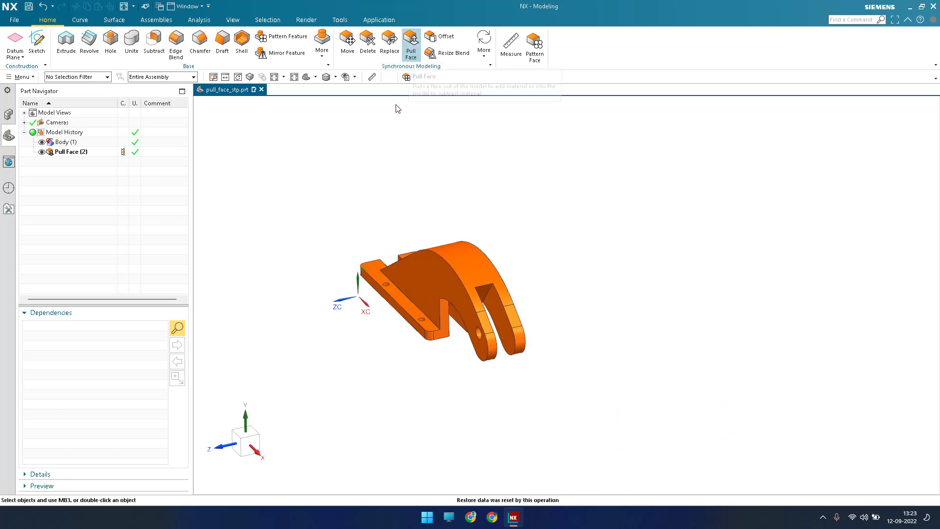